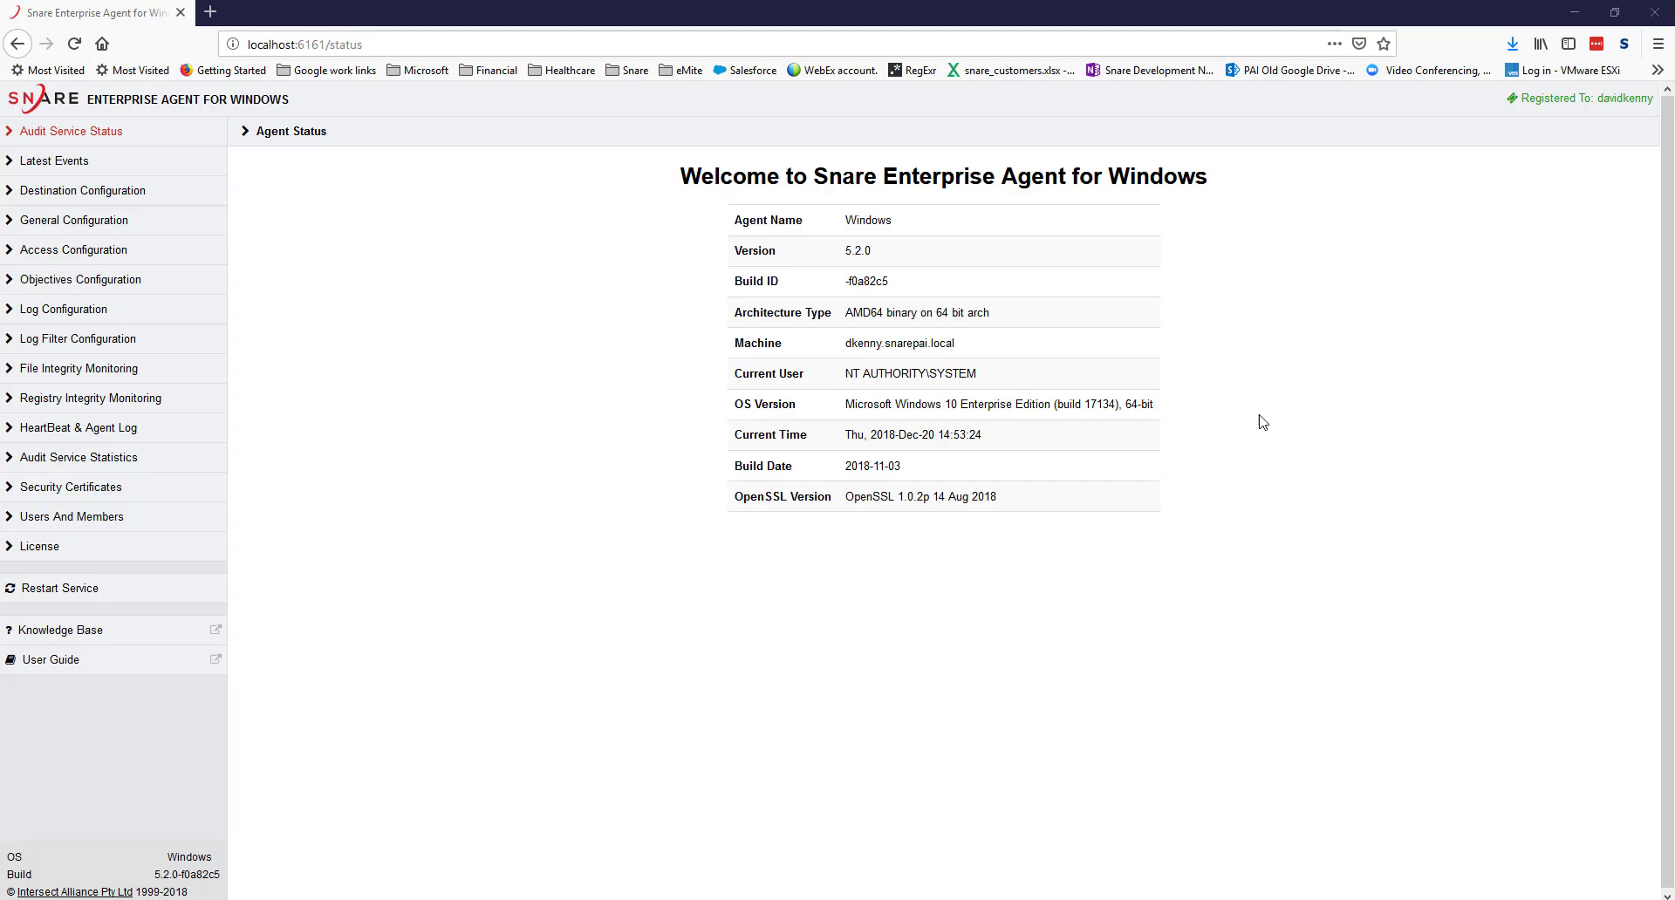
Review the file integrity monitor settings for D:\FileTest, including its schedule and inclusion format, and the latest file integrity events
click(75, 370)
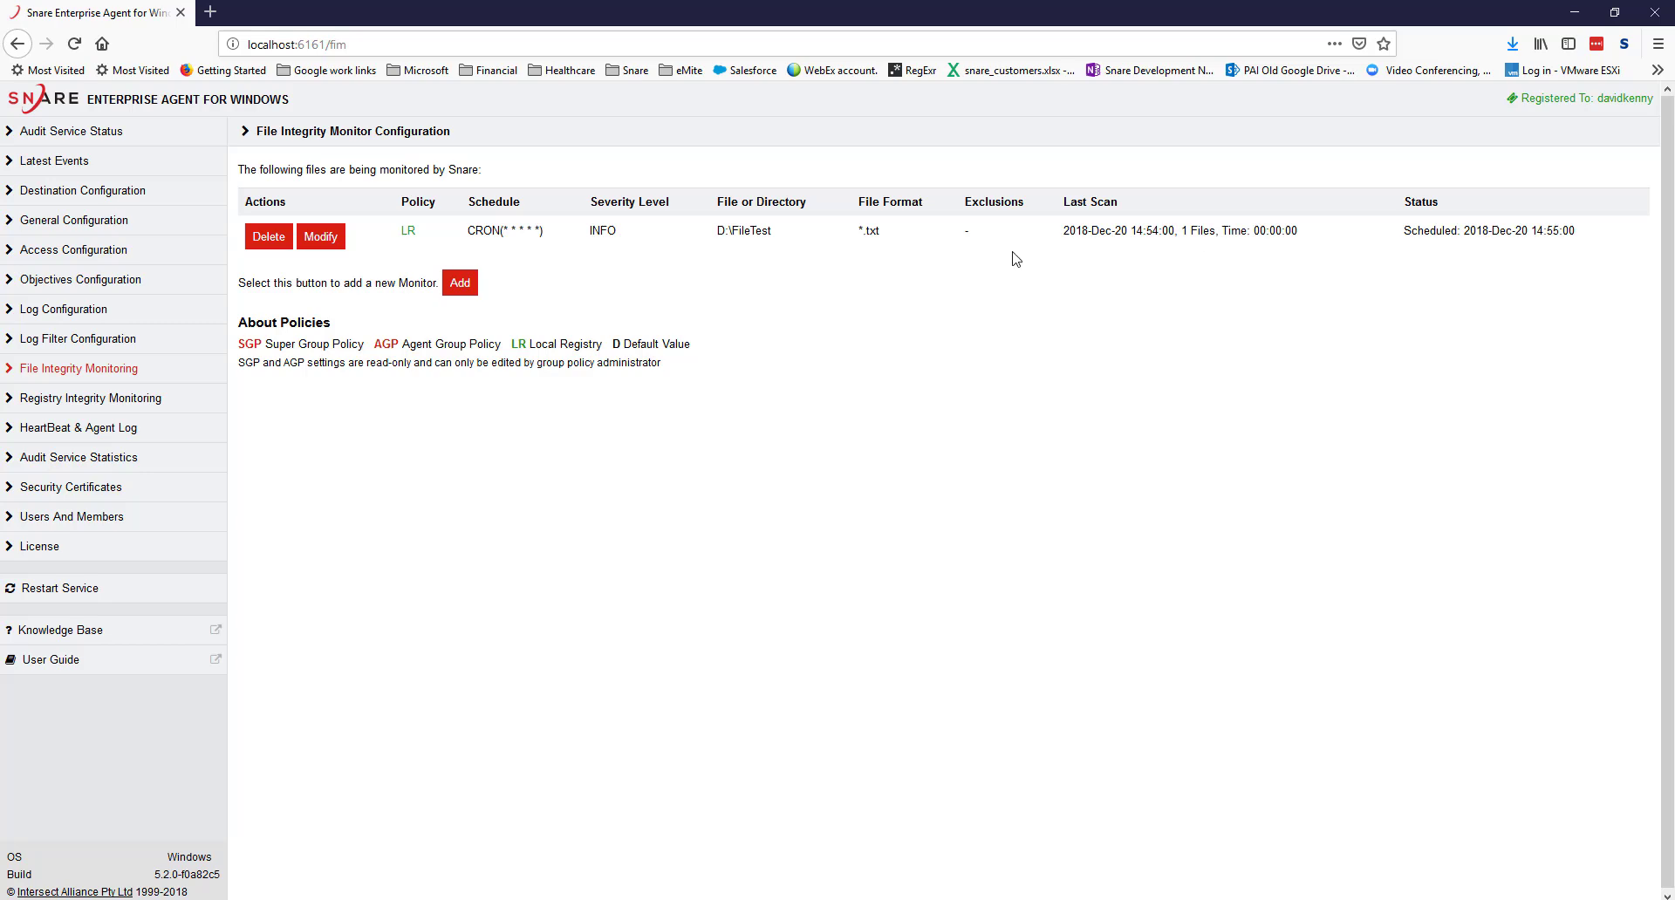
click(333, 238)
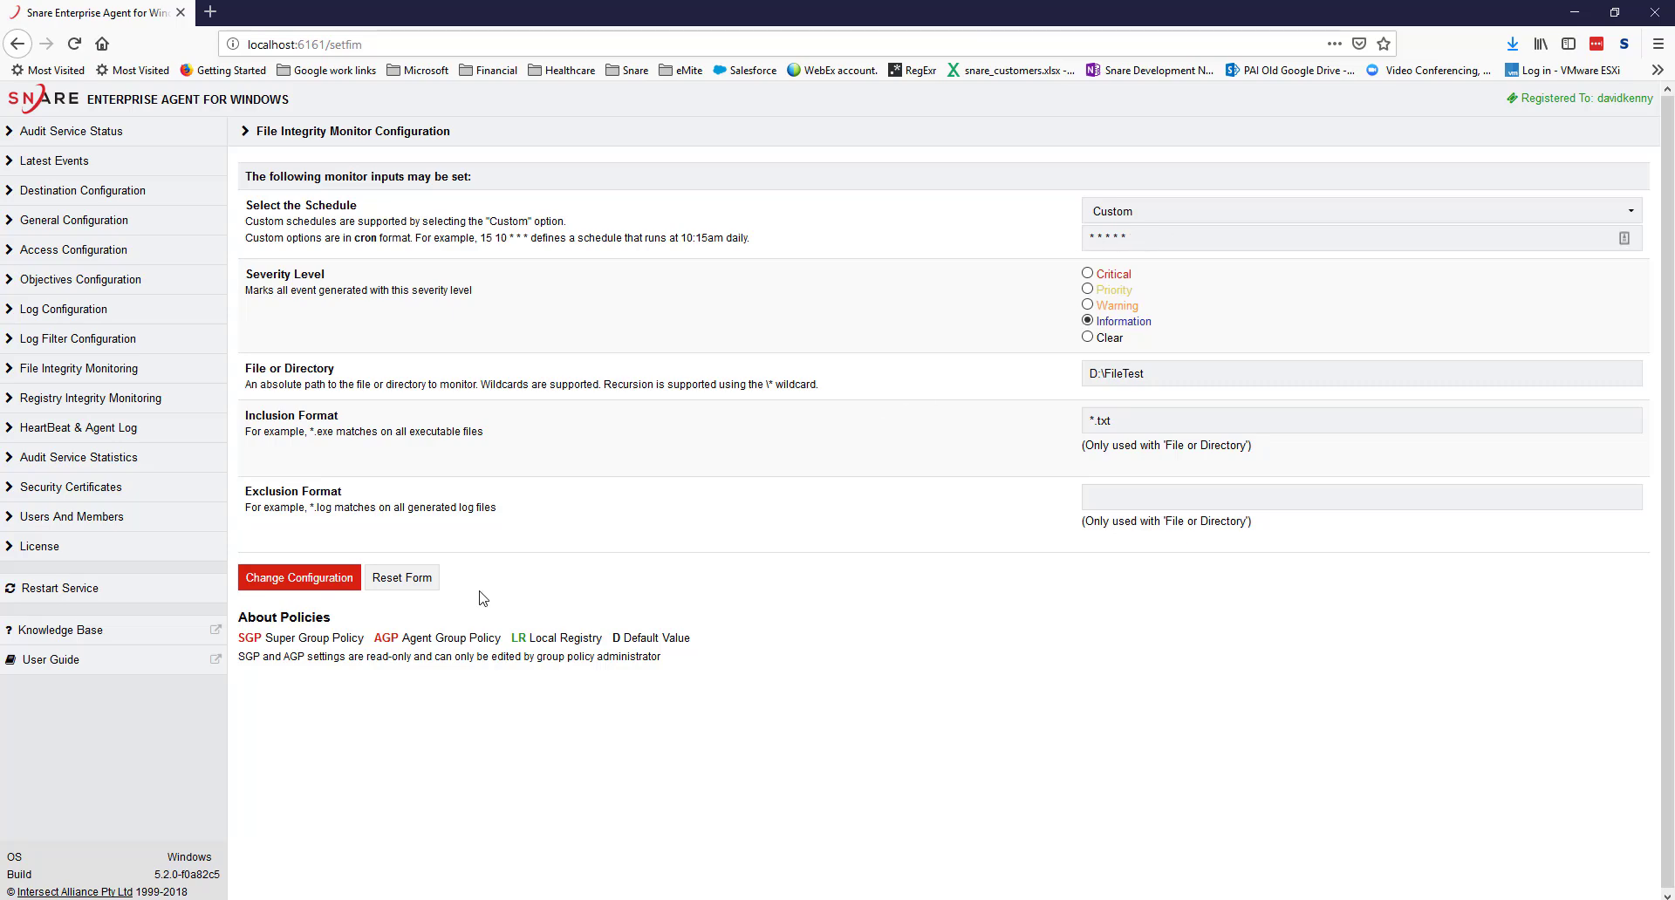
click(100, 162)
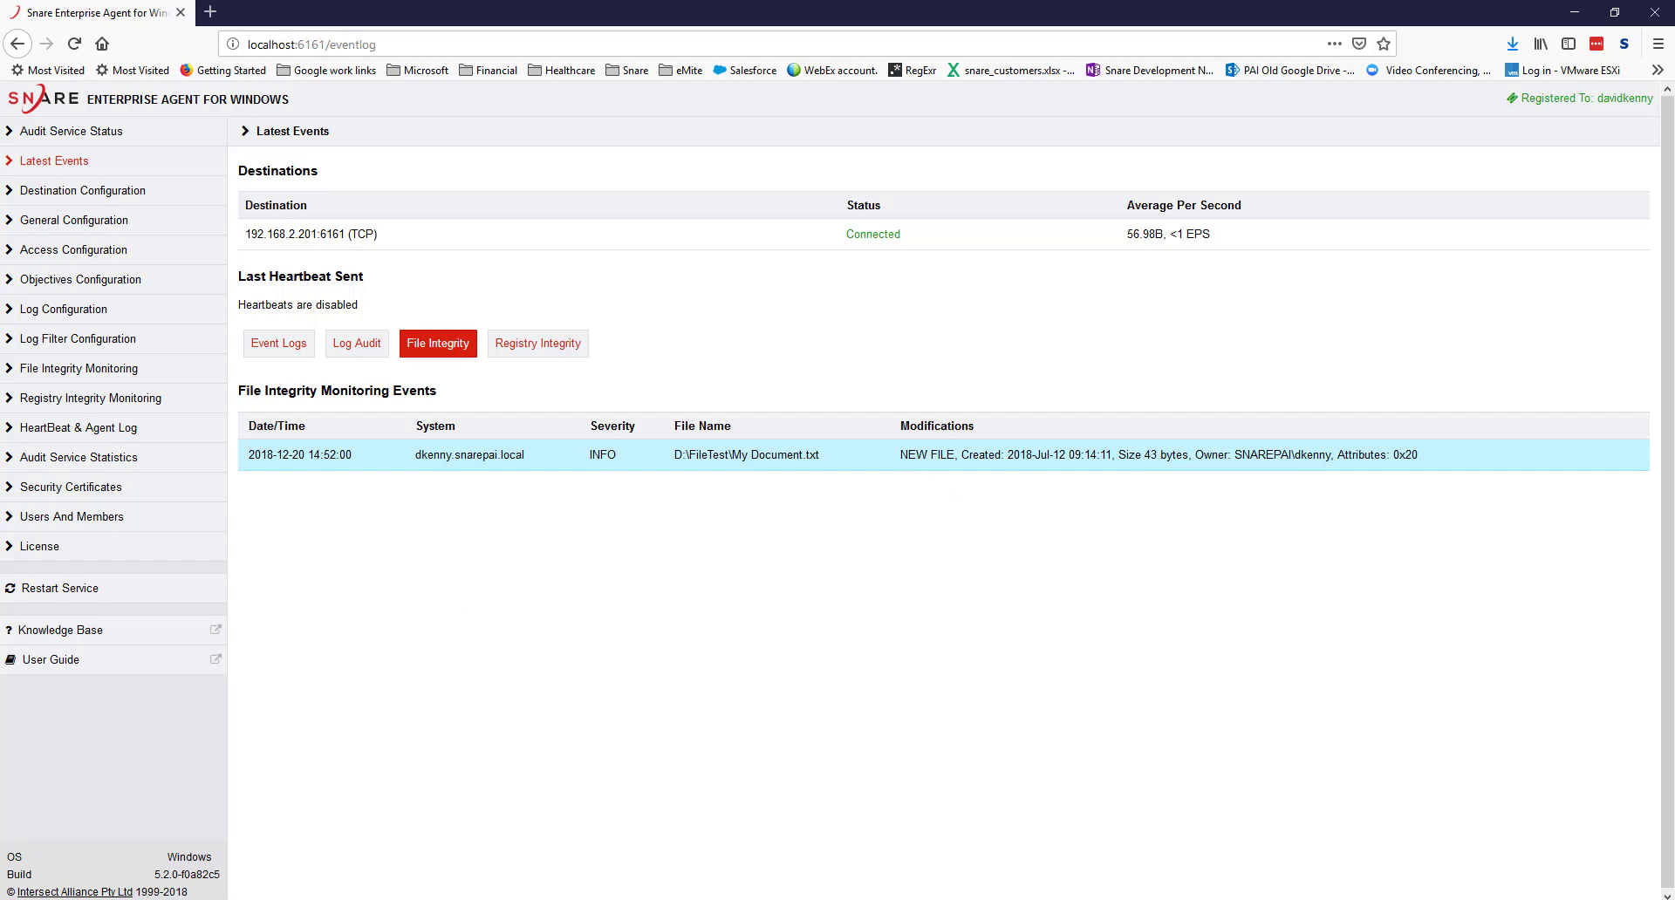
Switch to the FileTest folder in File Explorer, open My Document.txt and add a second line reading "I am adding more text to the document."
mouse_move(192, 899)
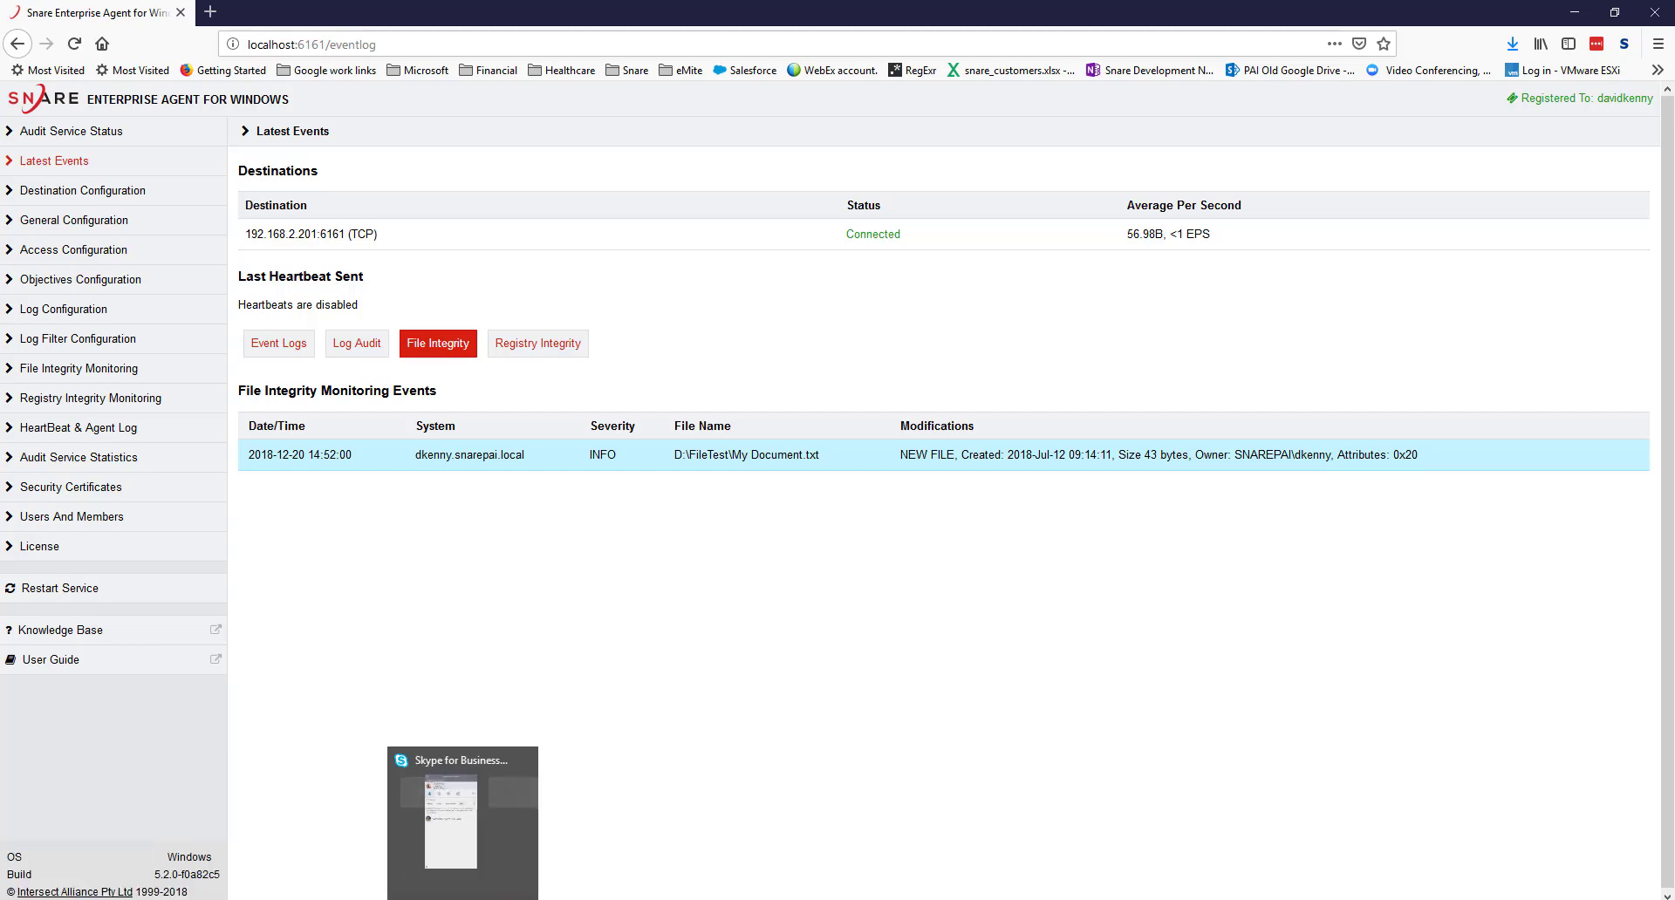
click(98, 842)
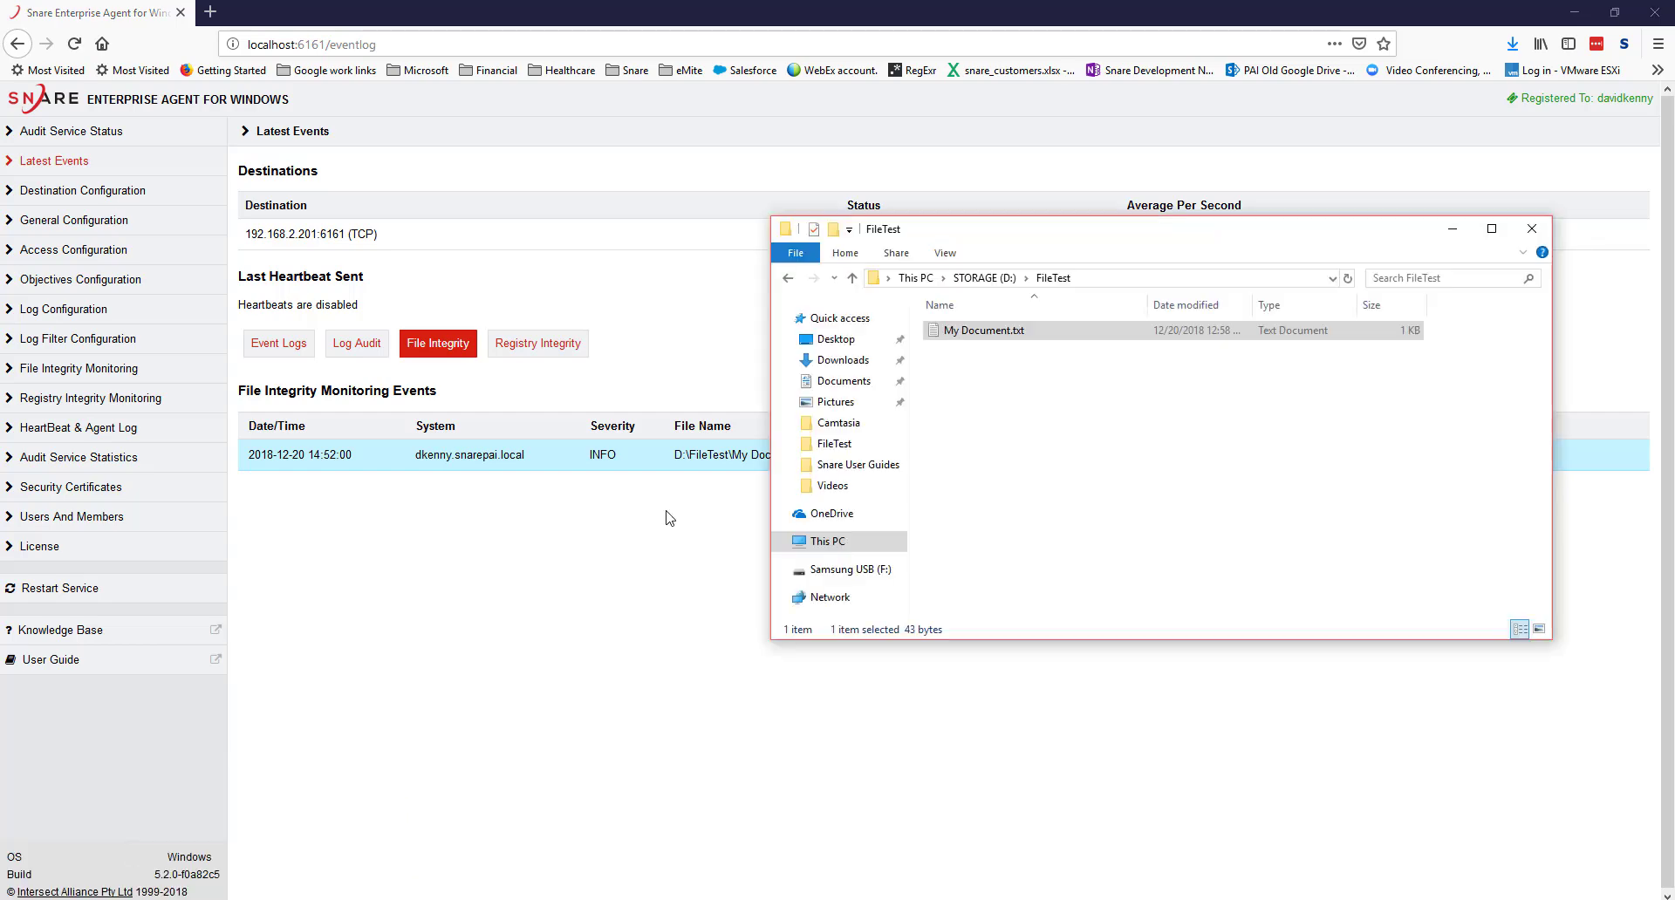
right_click(1014, 333)
click(1051, 343)
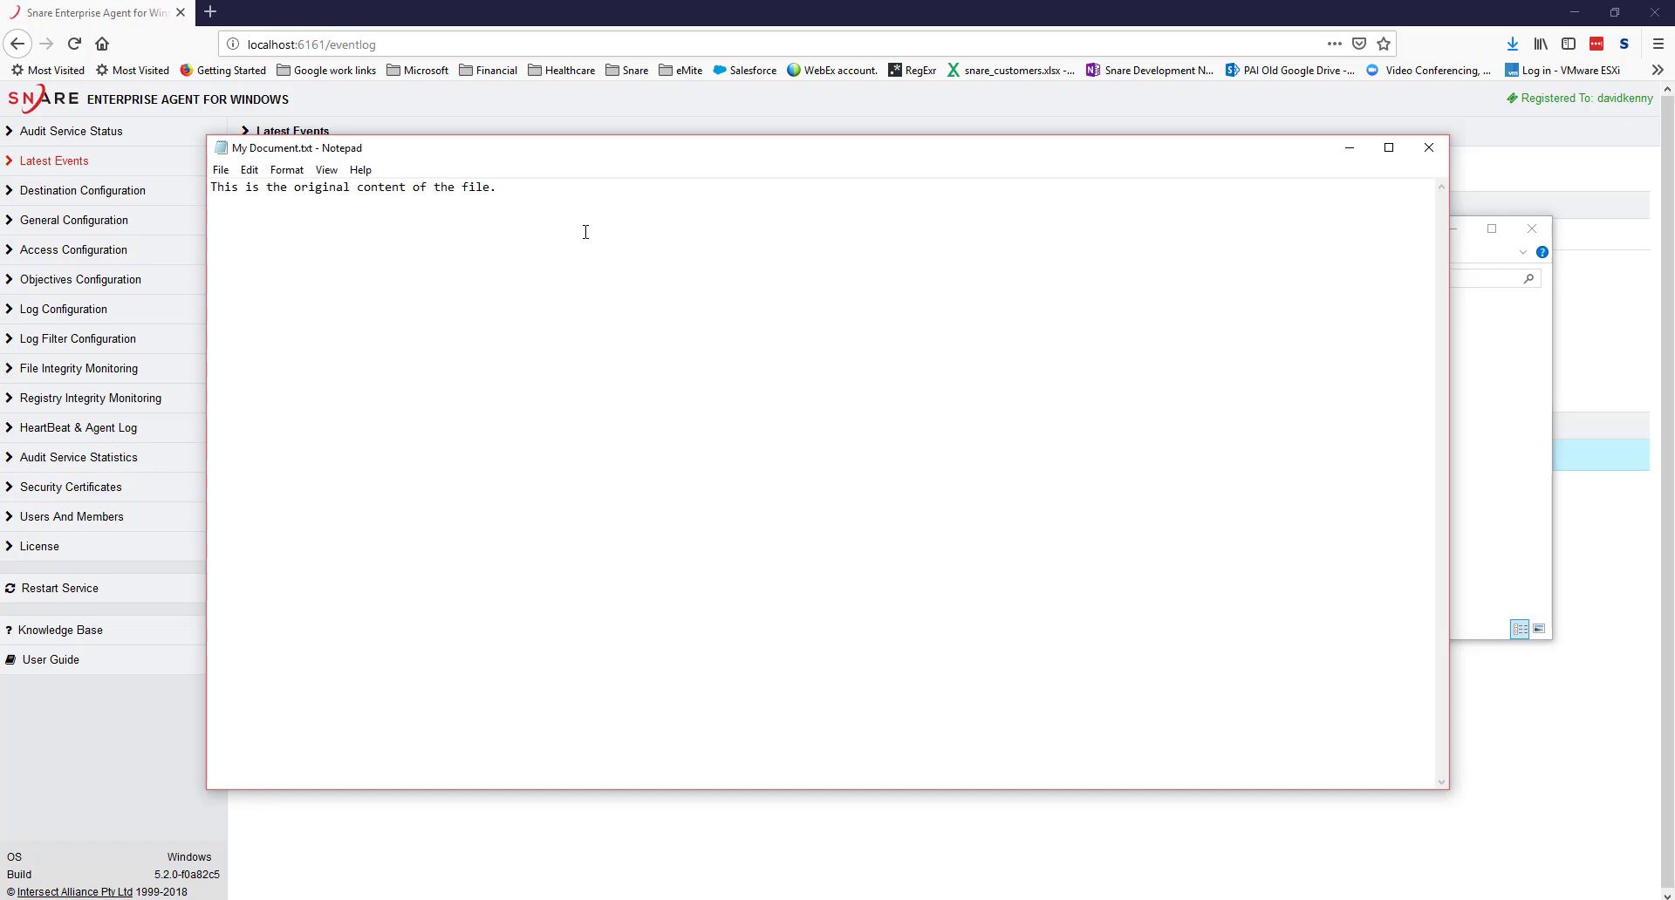
key(Return)
text(A)
text( am adding more text to )
text(the document.)
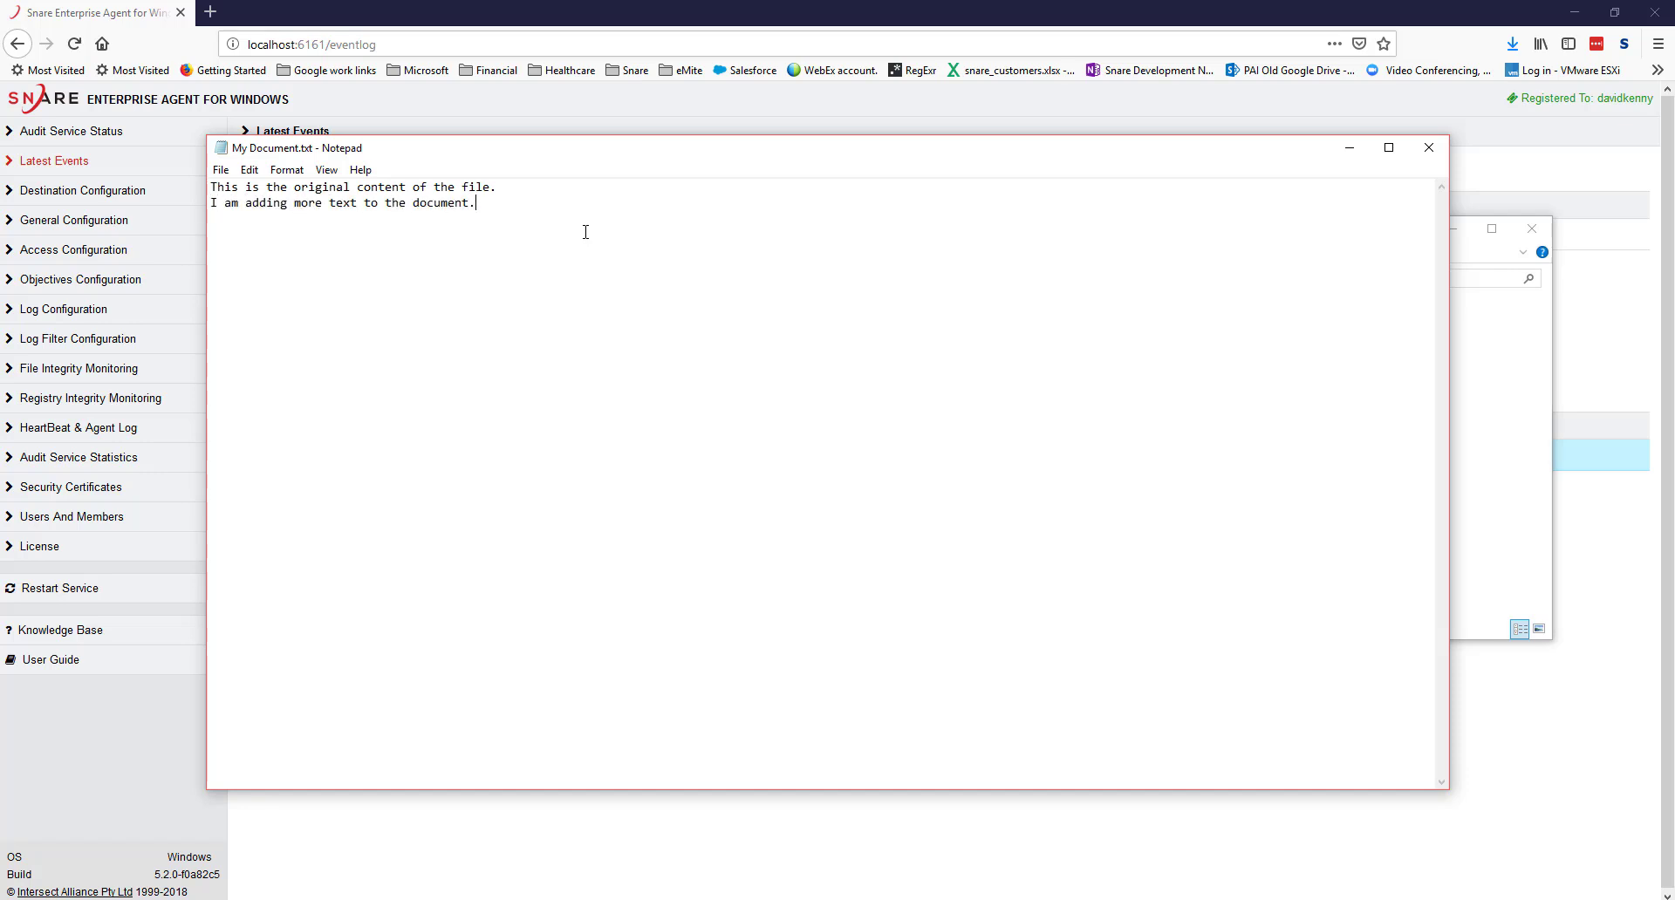
Save the added line in My Document.txt and close the document
click(222, 170)
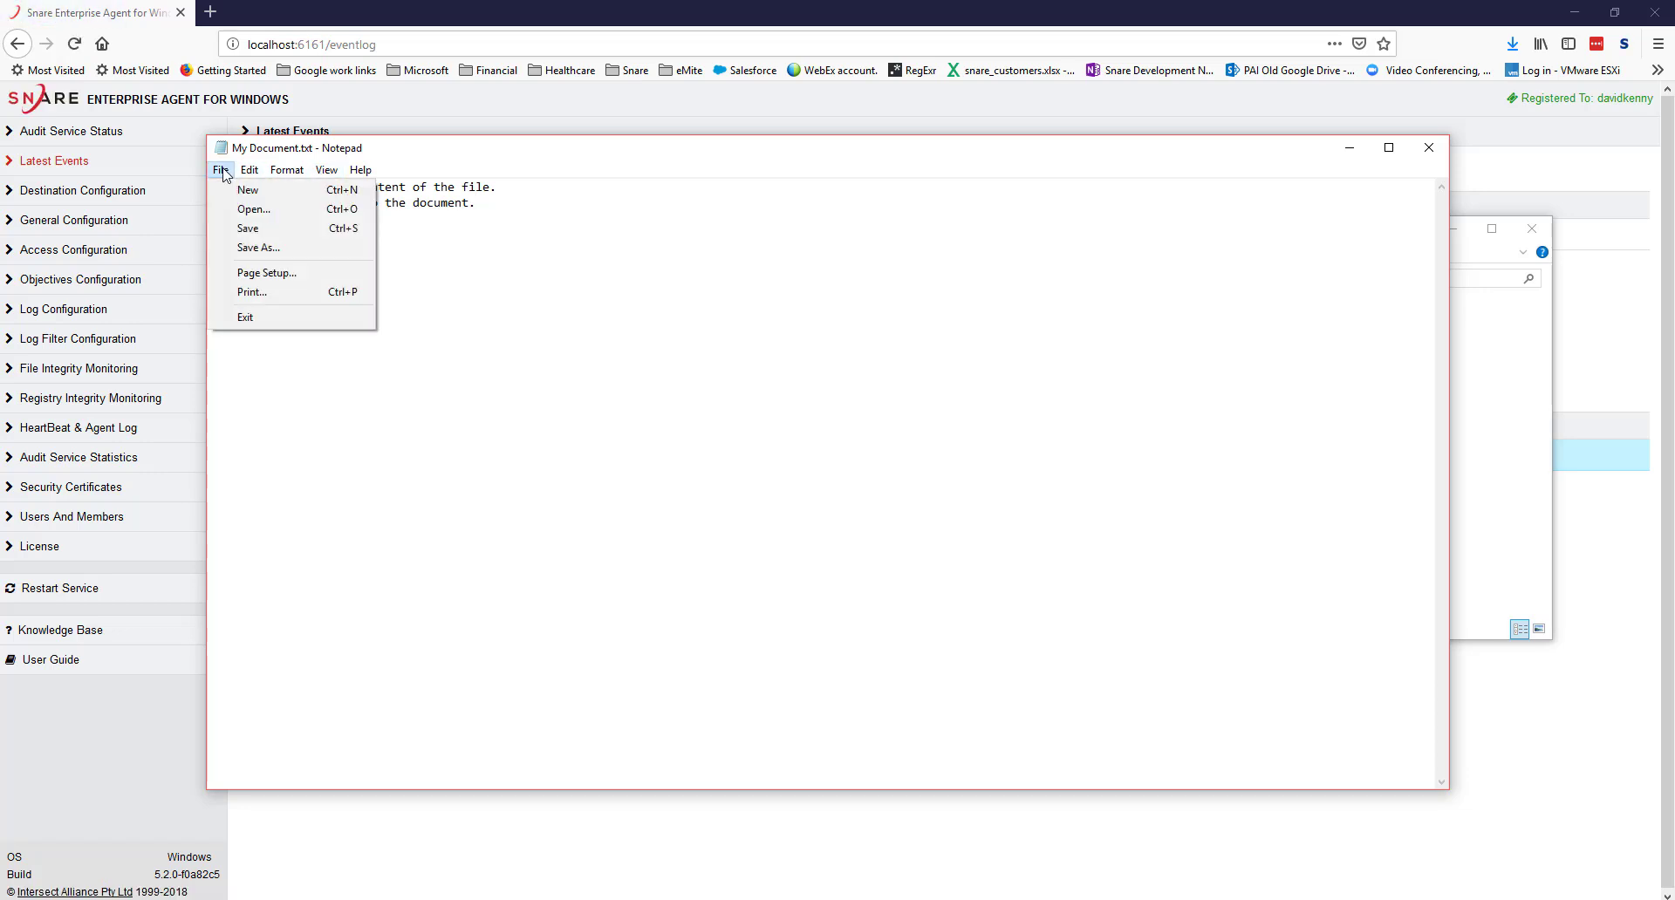
click(290, 232)
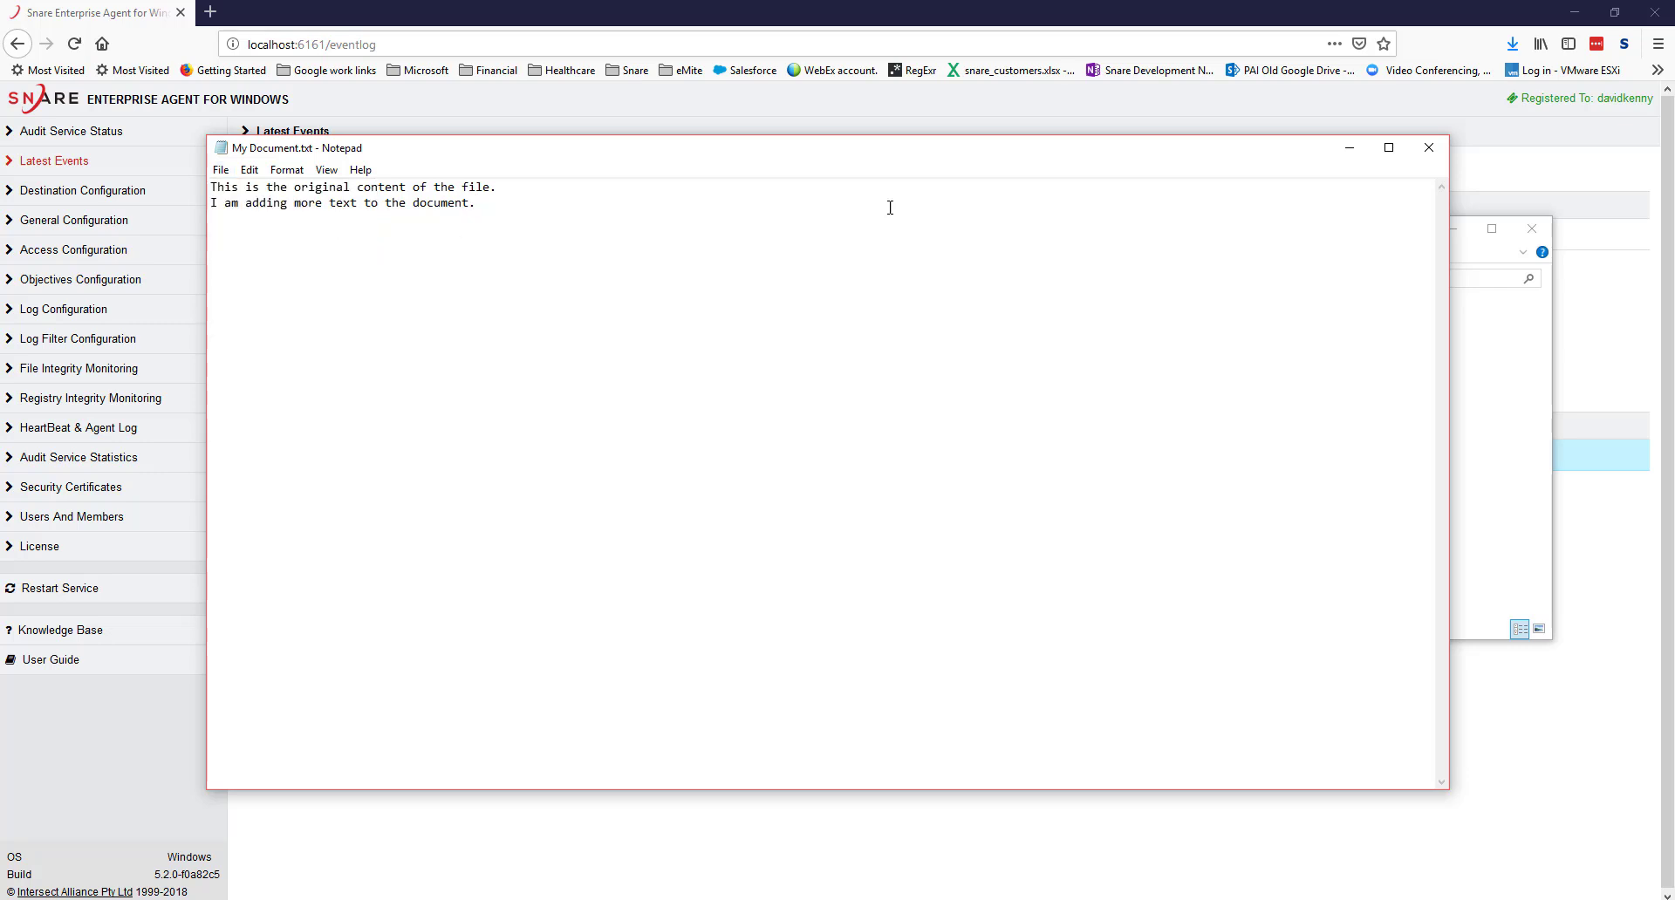
click(1428, 153)
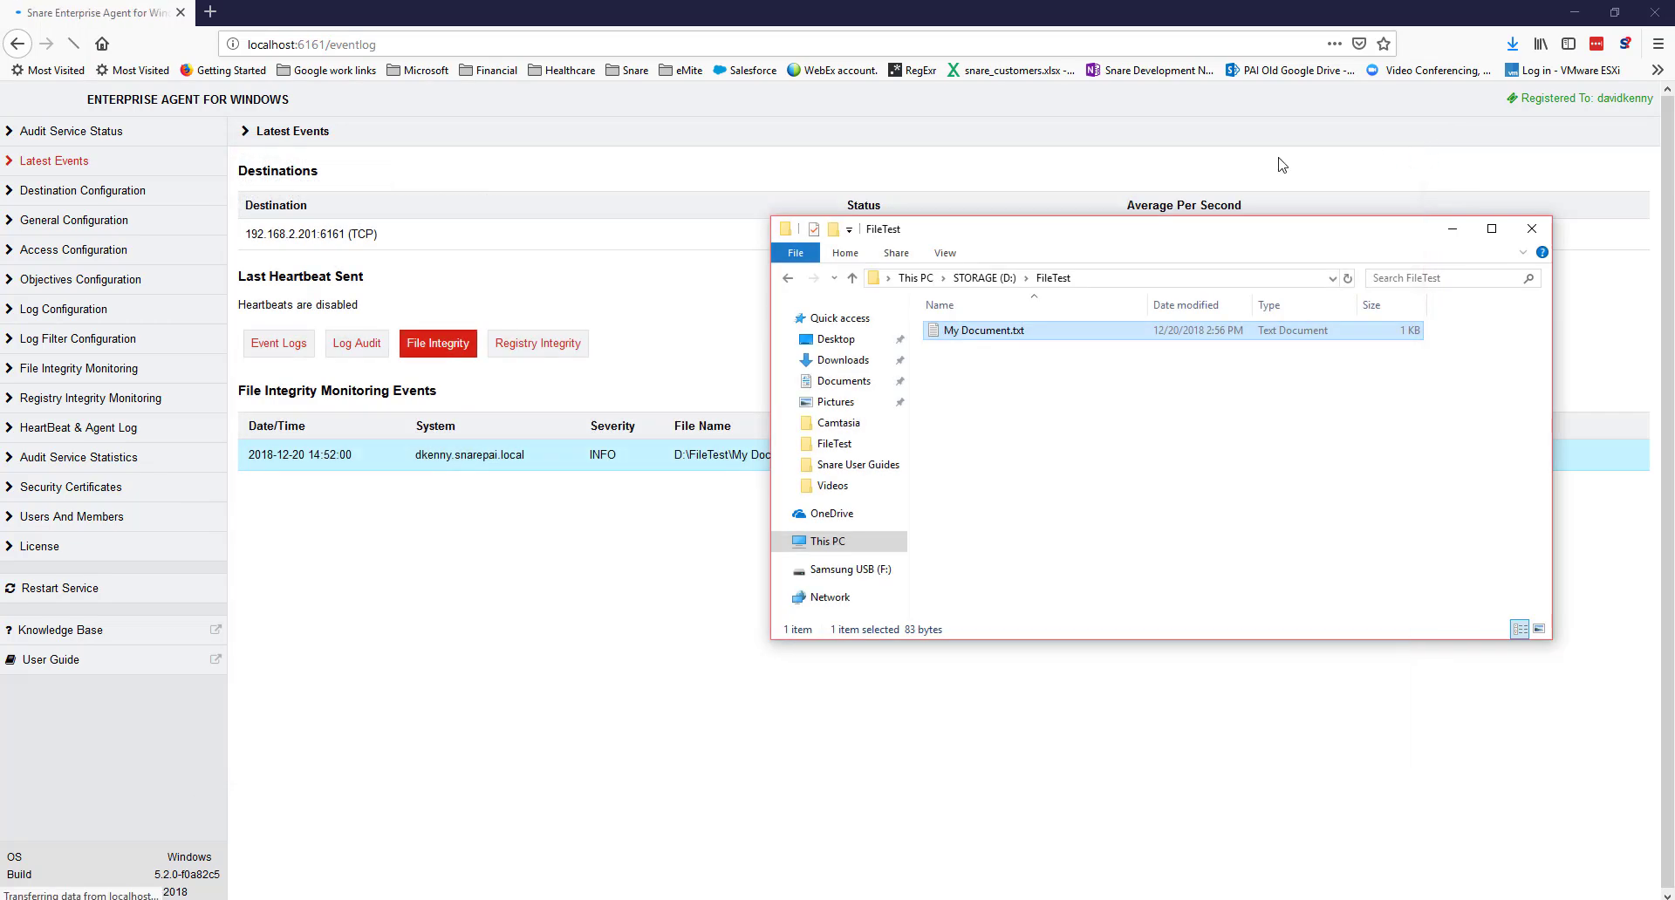
Return to the Snare agent in the browser and check the D:\FileTest monitor's last scan time and next scheduled scan
click(702, 227)
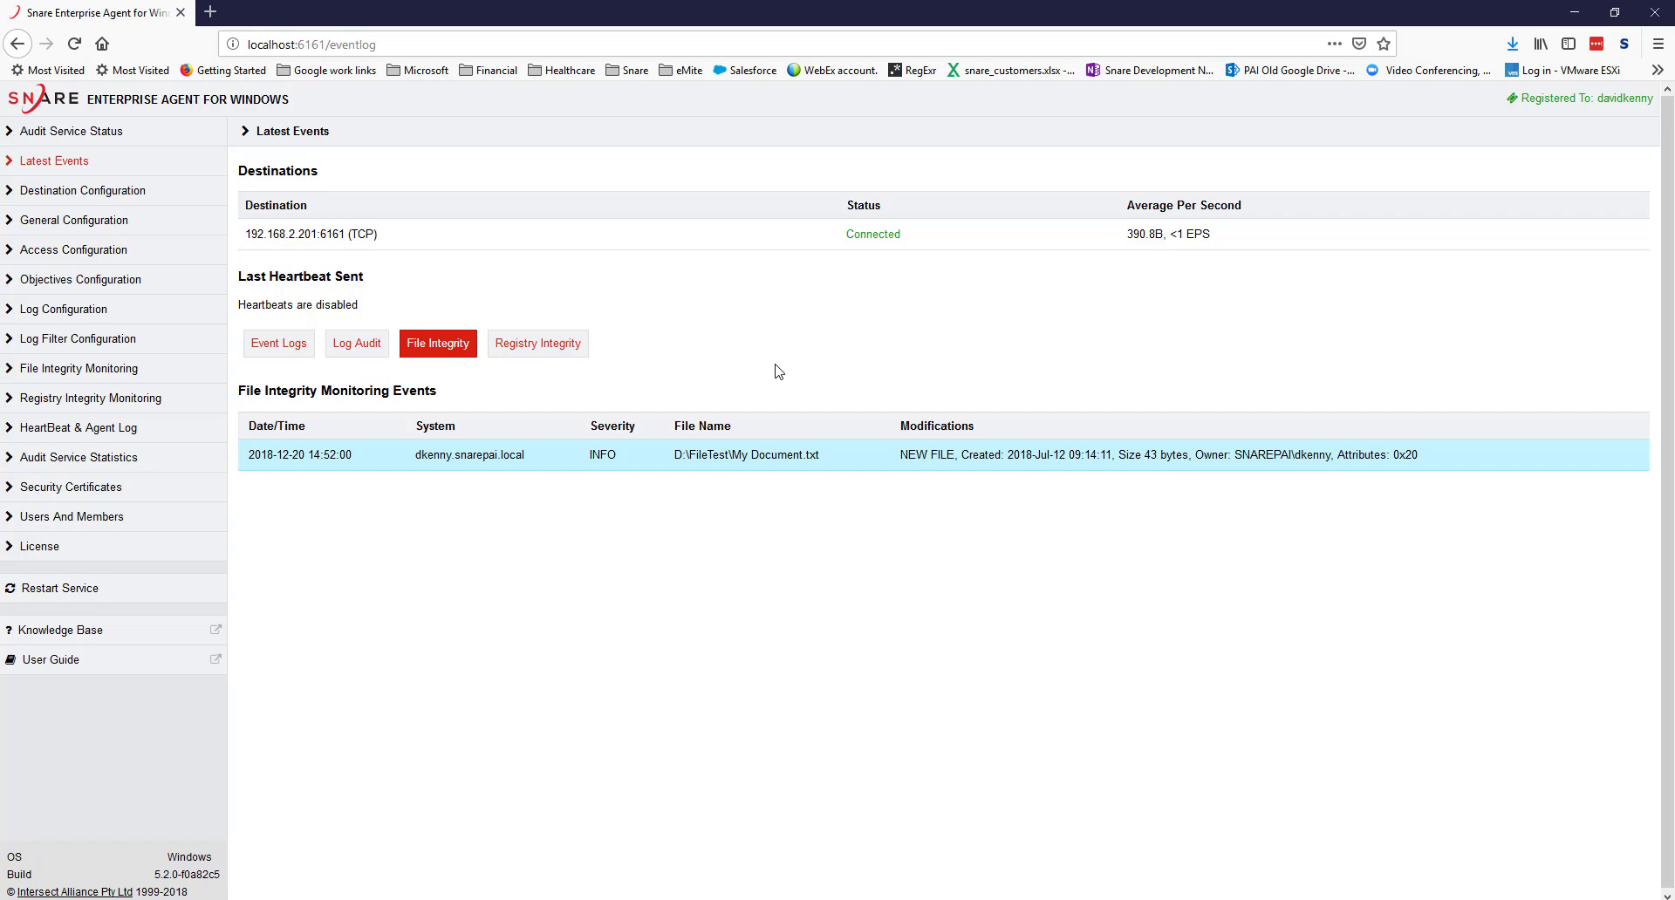
click(91, 375)
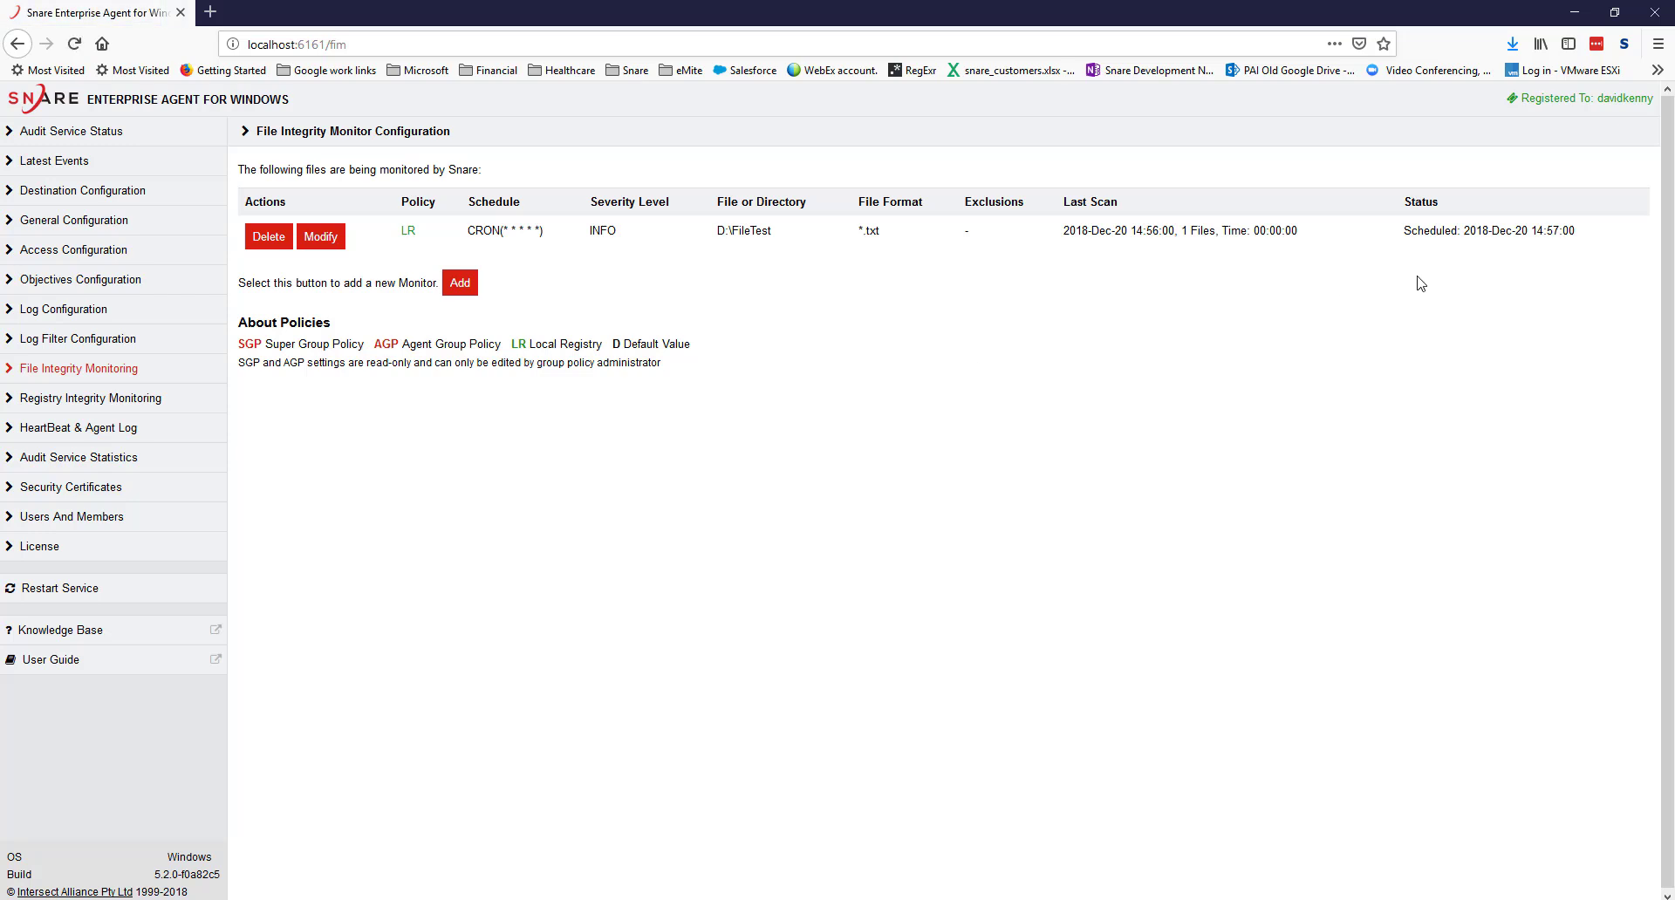
drag(1402, 231, 1584, 232)
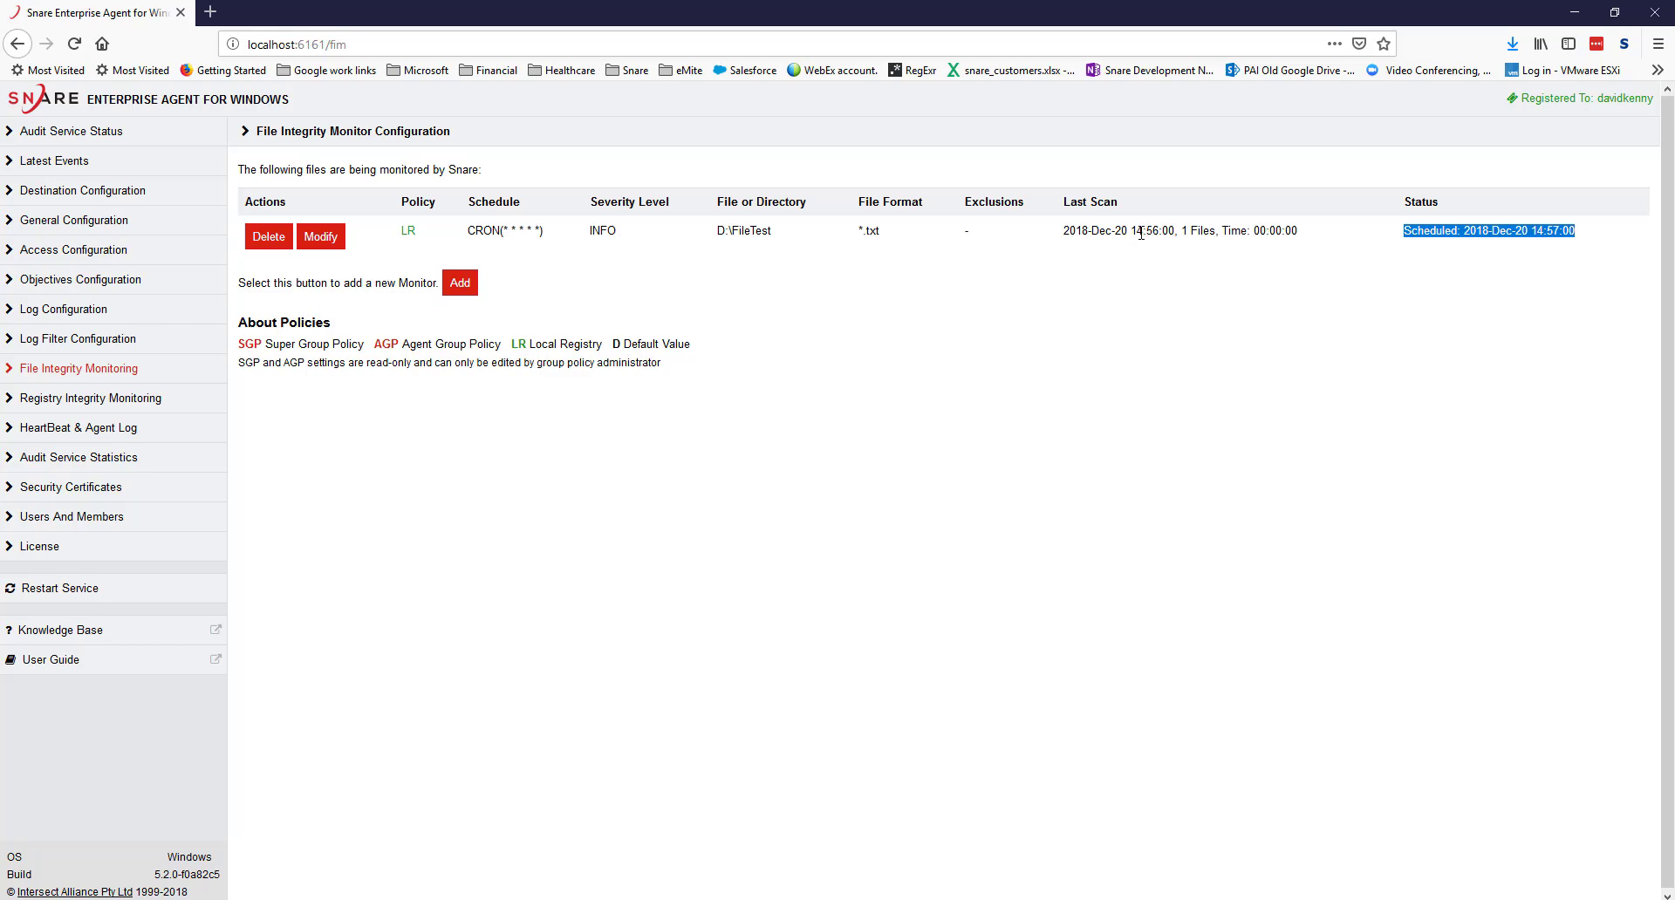
drag(1132, 230, 1187, 231)
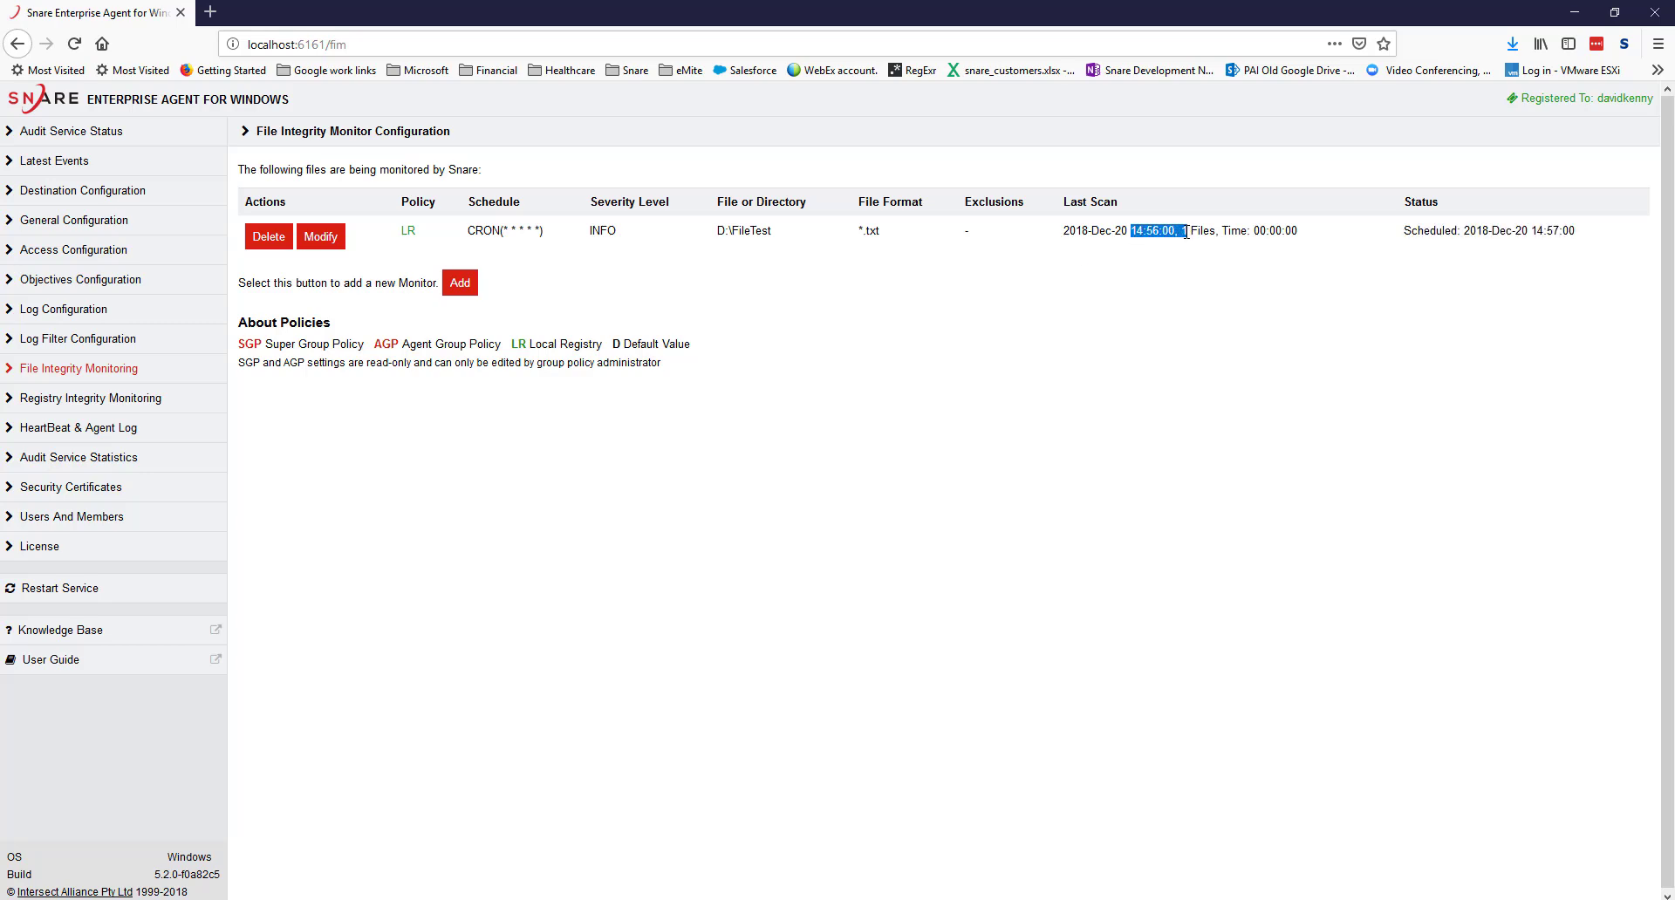
drag(1403, 232, 1583, 234)
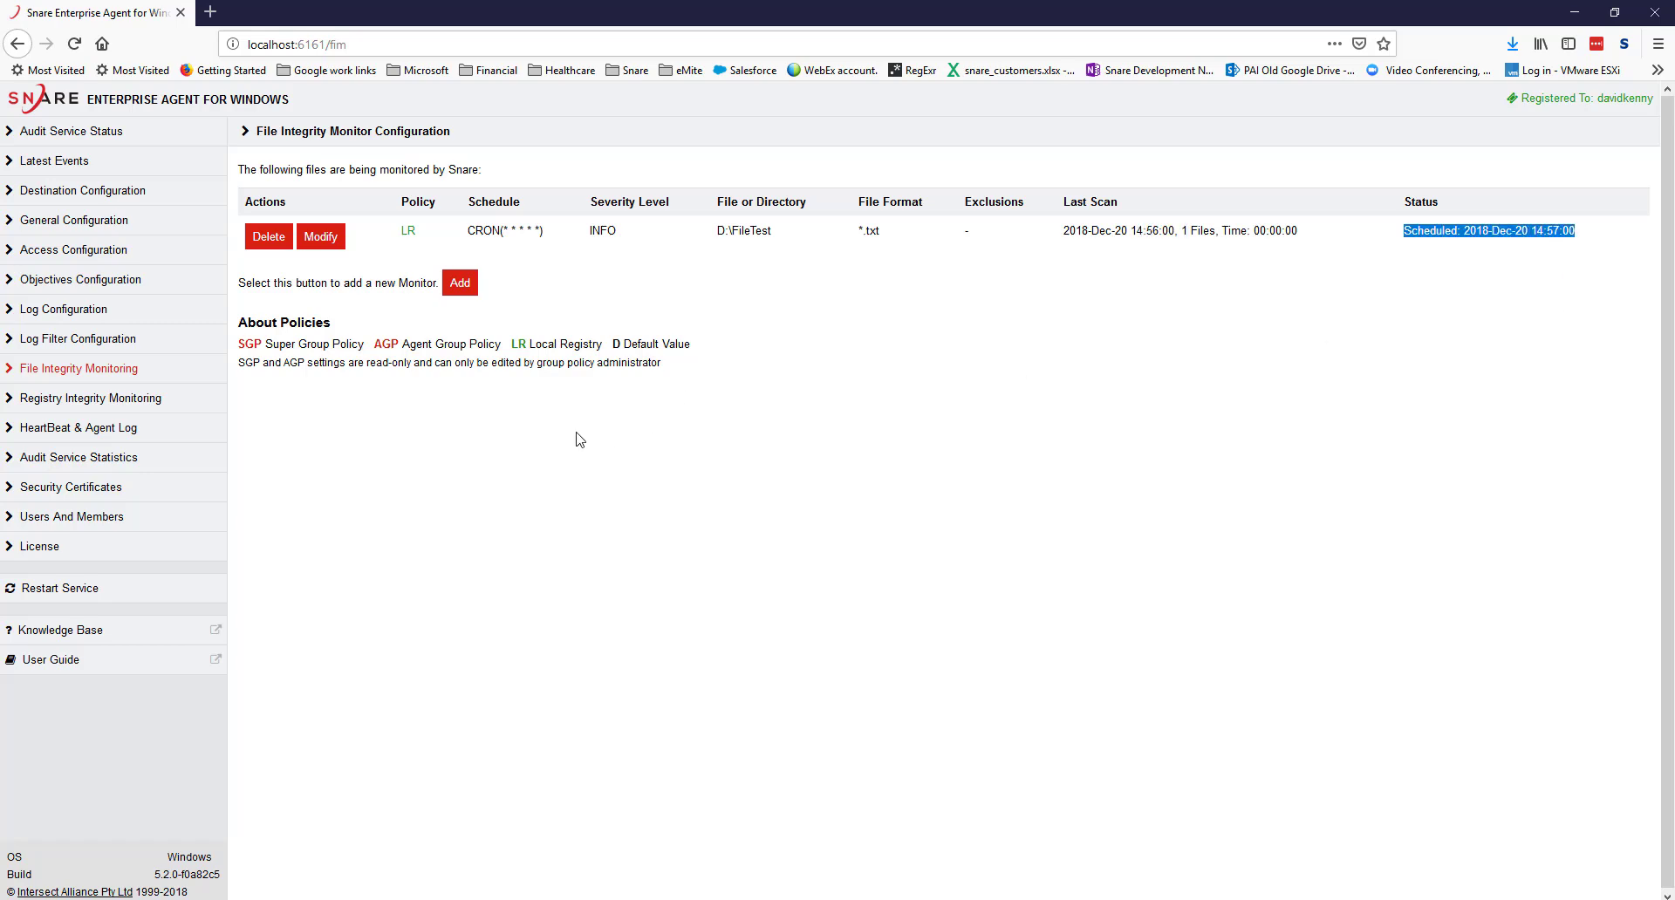
click(94, 162)
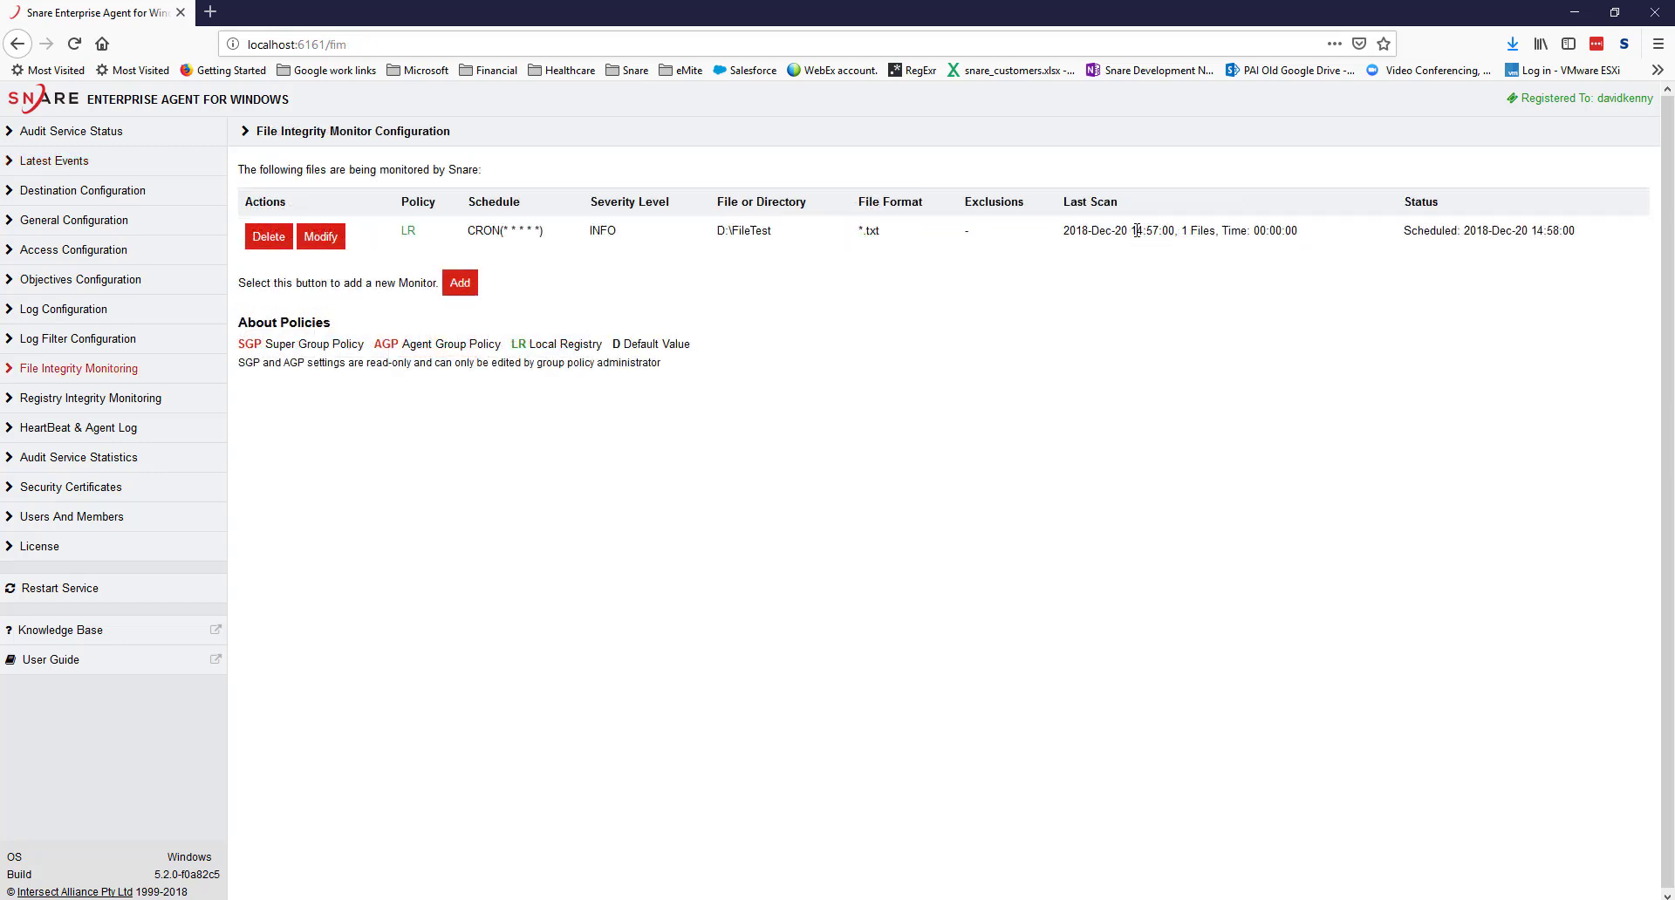
drag(1132, 230, 1178, 230)
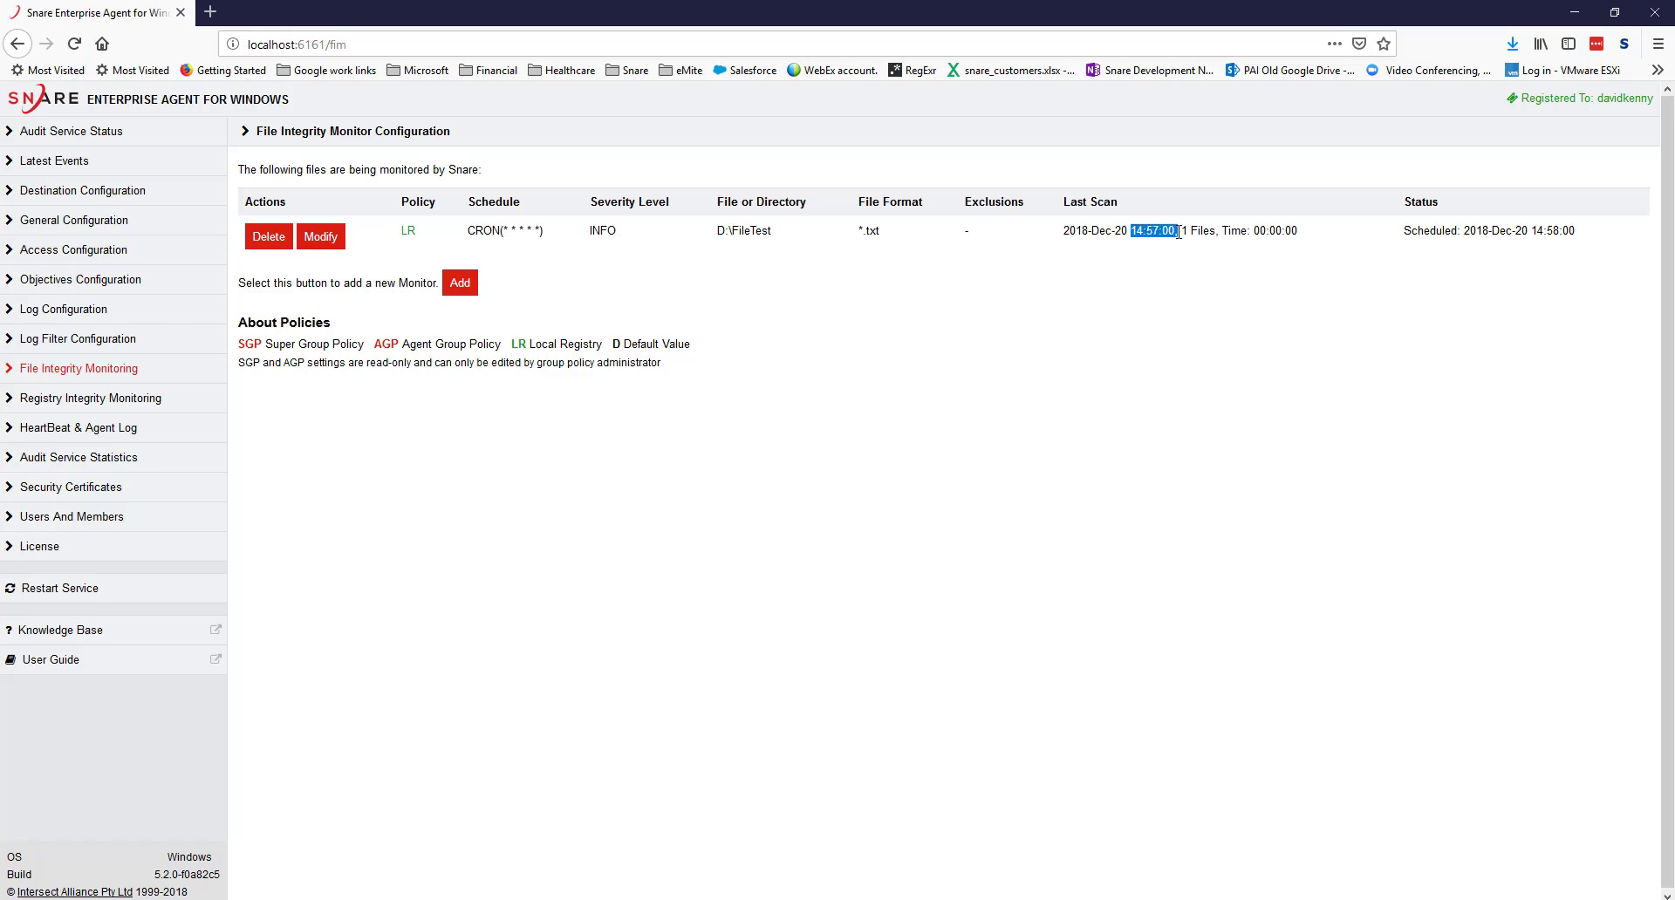
Examine the newest file integrity event for My Document.txt, checking its modification type and file size difference
click(89, 162)
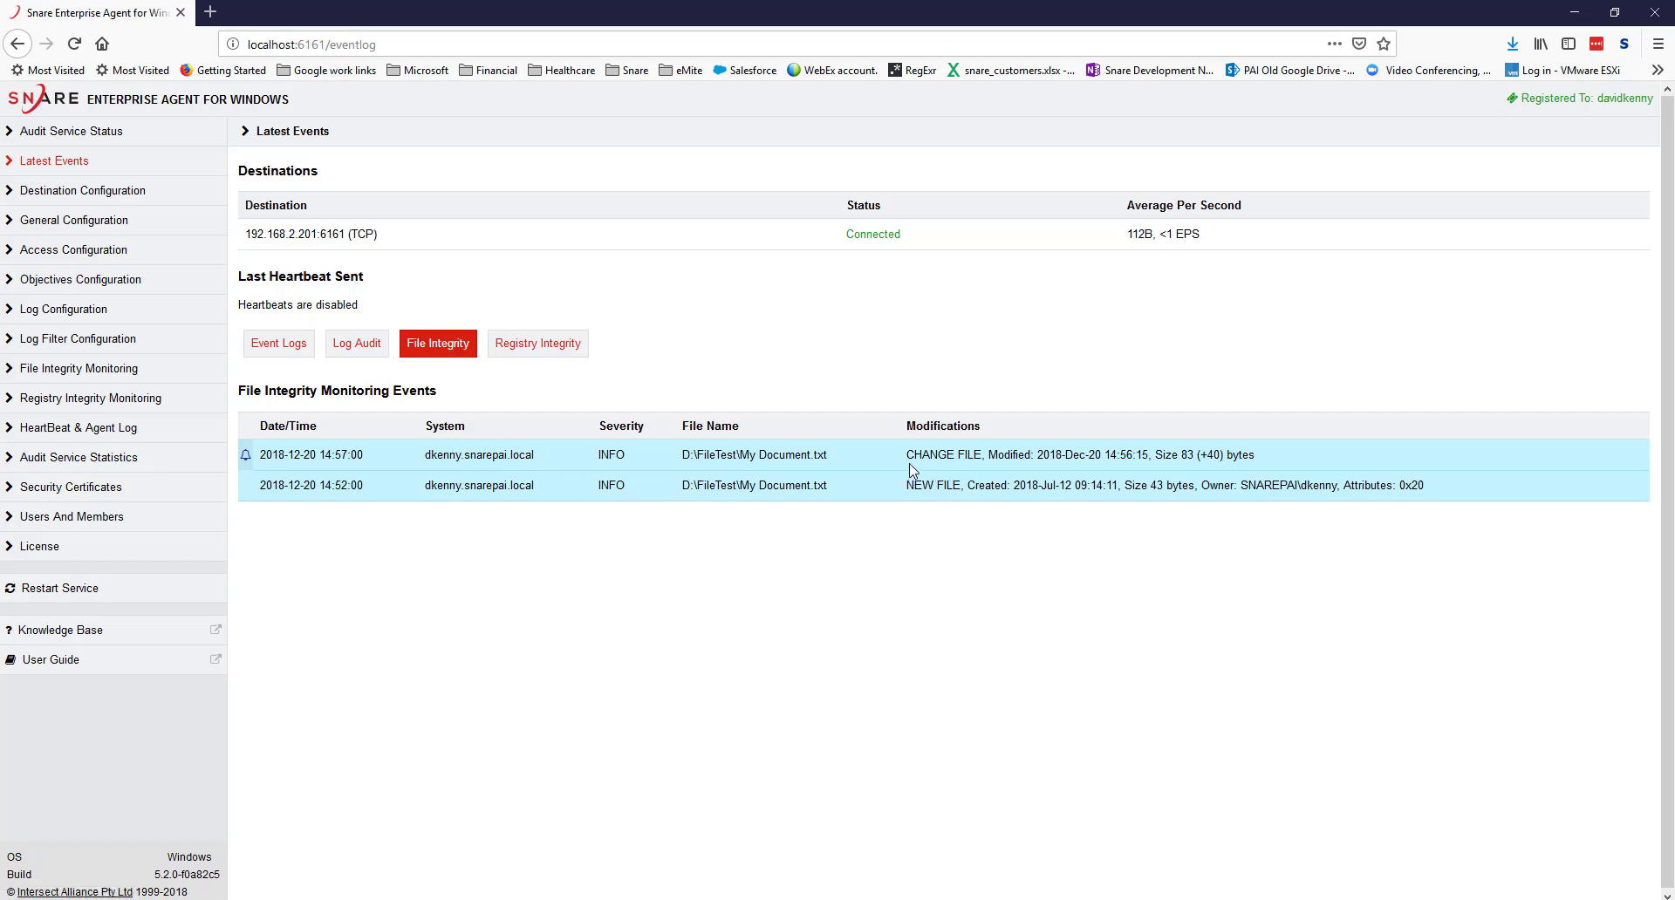
drag(907, 456, 991, 458)
drag(1200, 454, 1222, 455)
Reopen My Document.txt from the FileTest folder and shorten its text to "This is the original content."
click(288, 838)
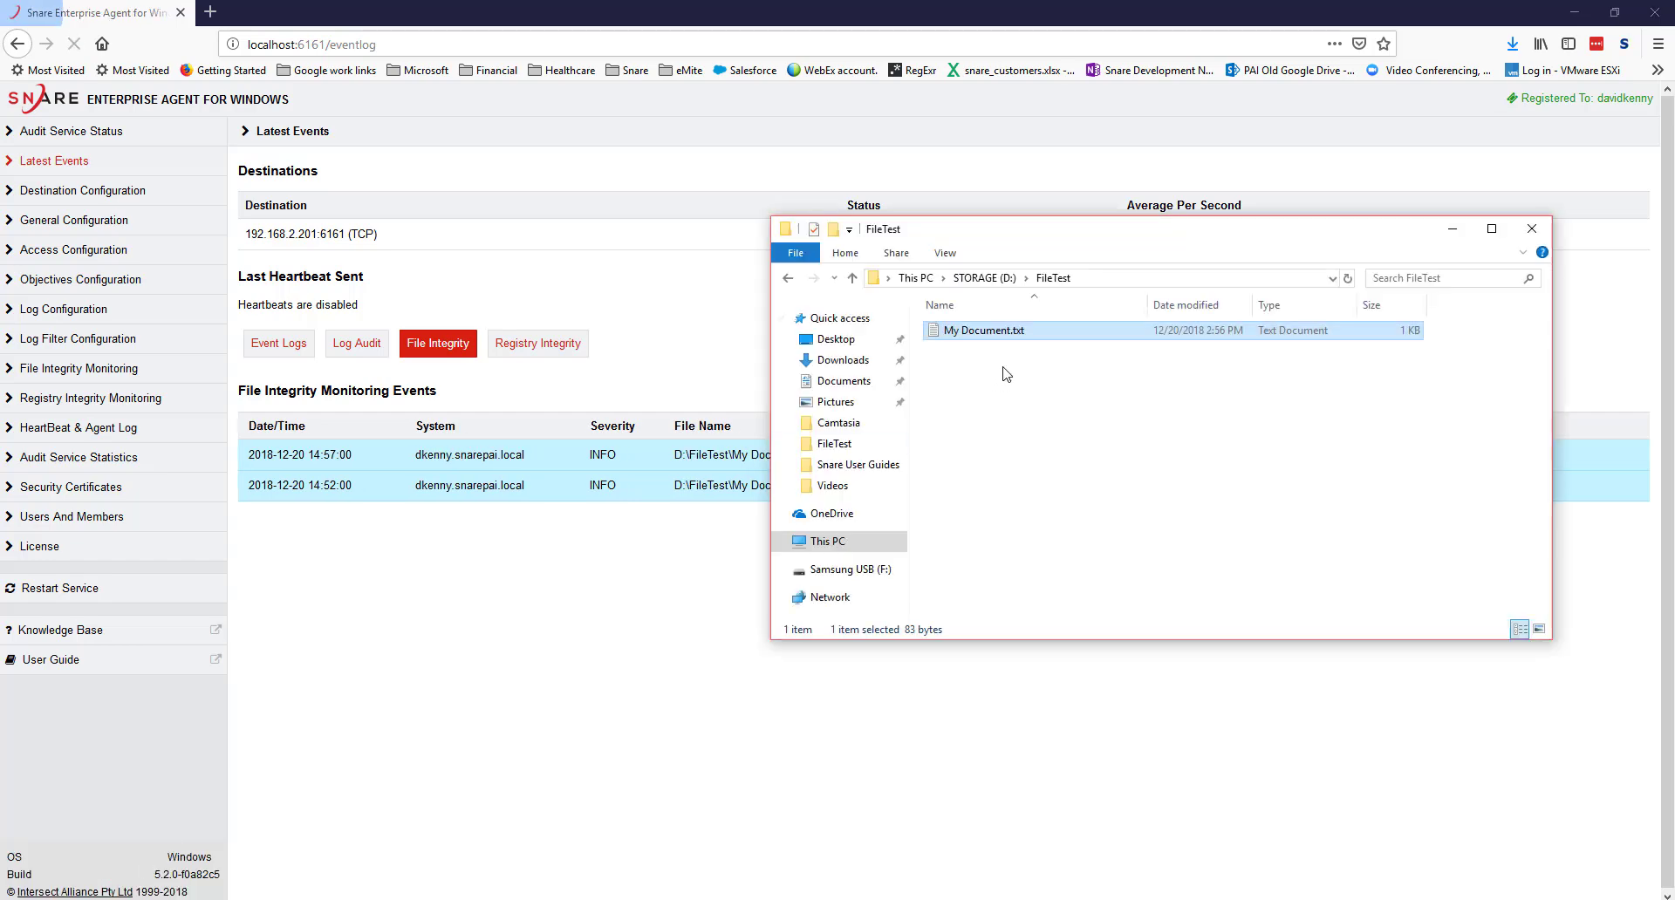
right_click(996, 331)
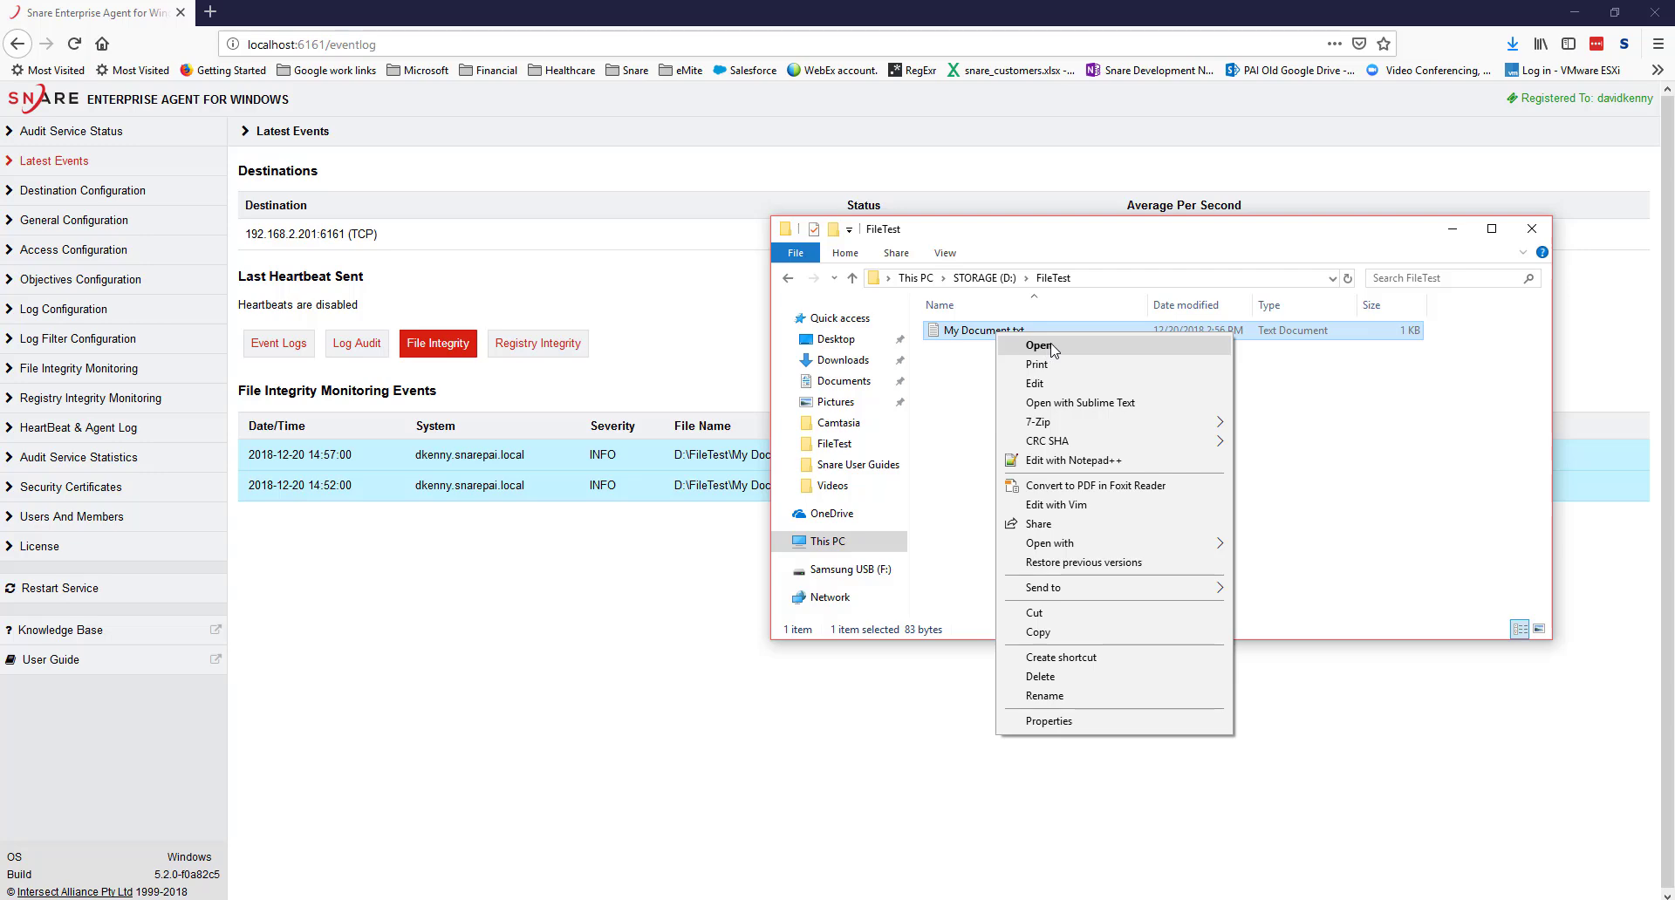
click(1038, 346)
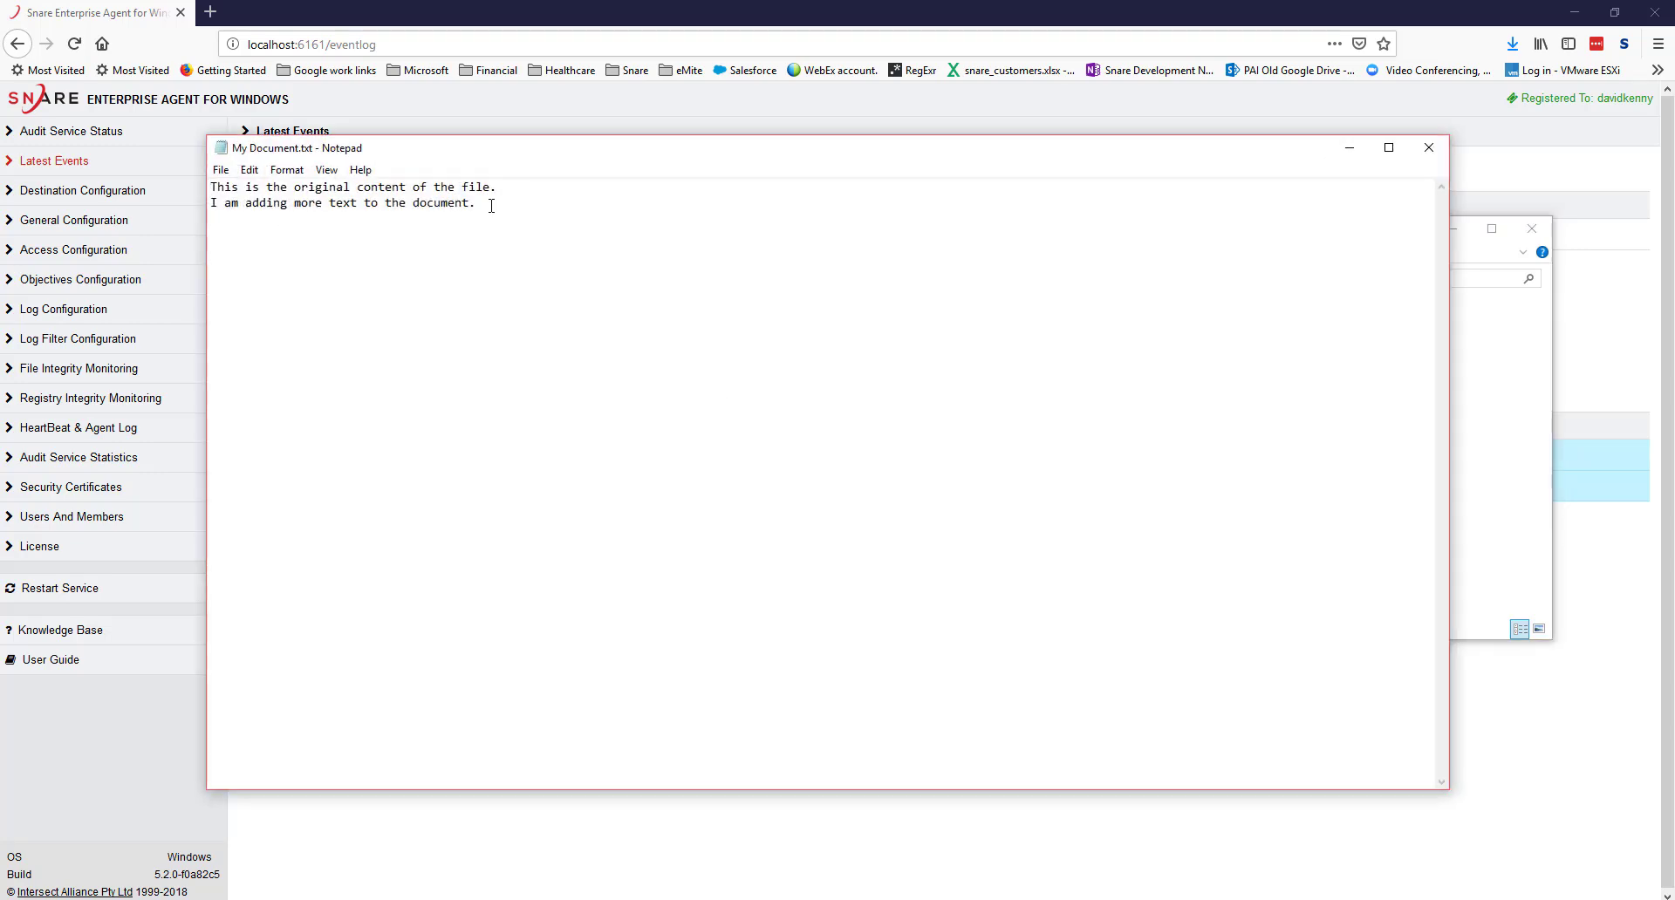
drag(478, 205, 413, 186)
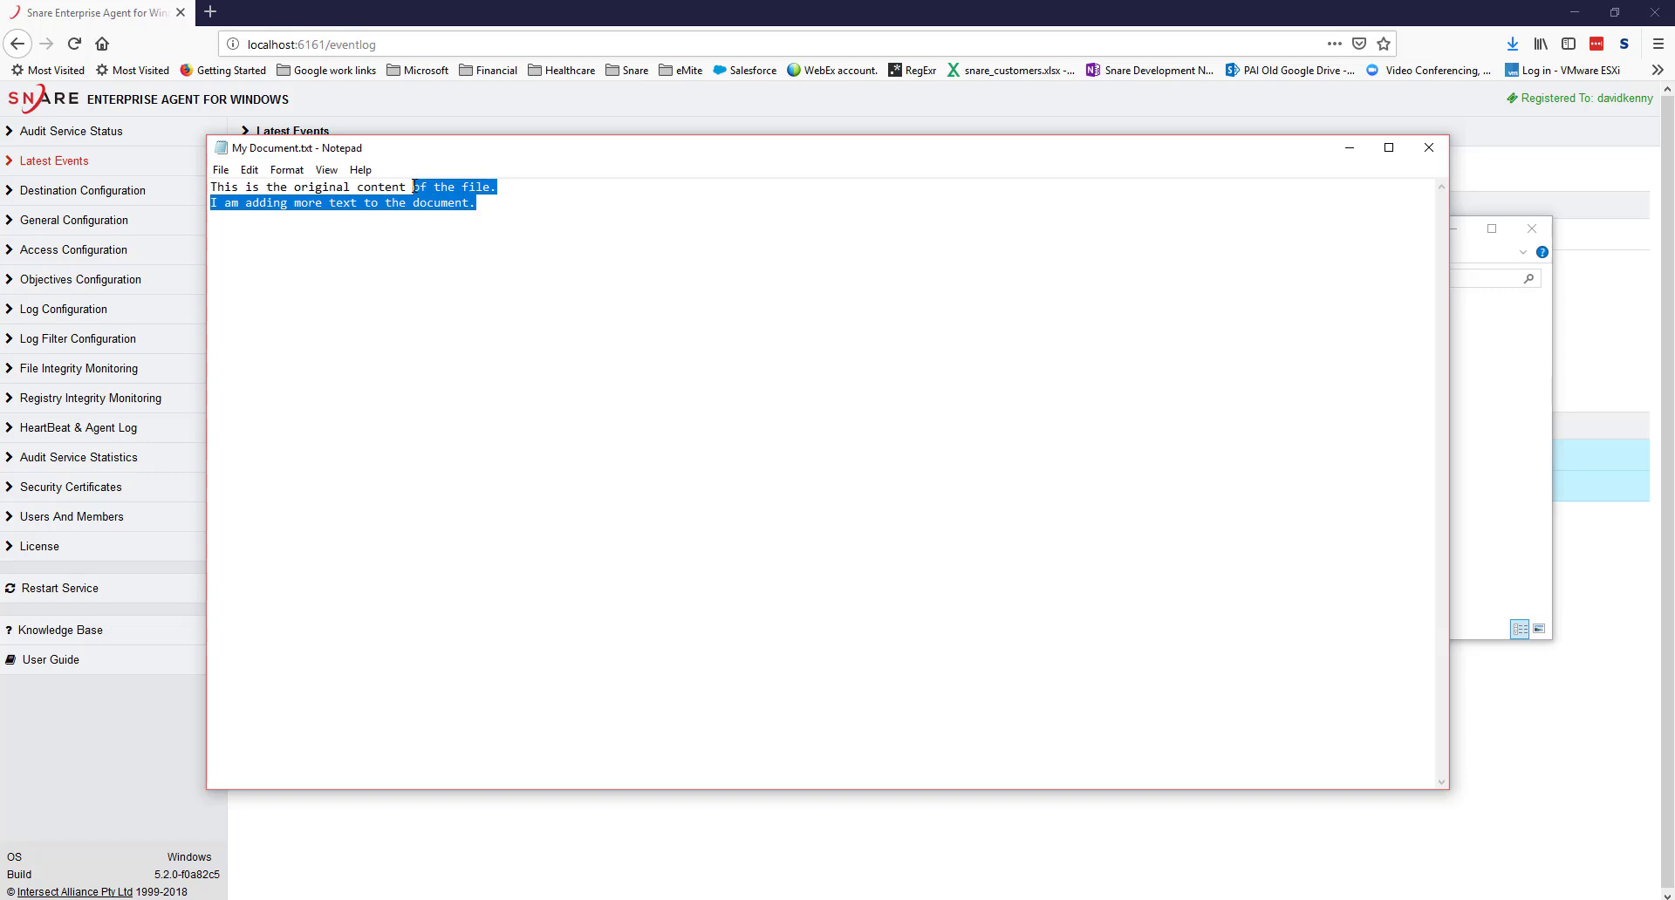
key(BackSpace)
key(BackSpace)
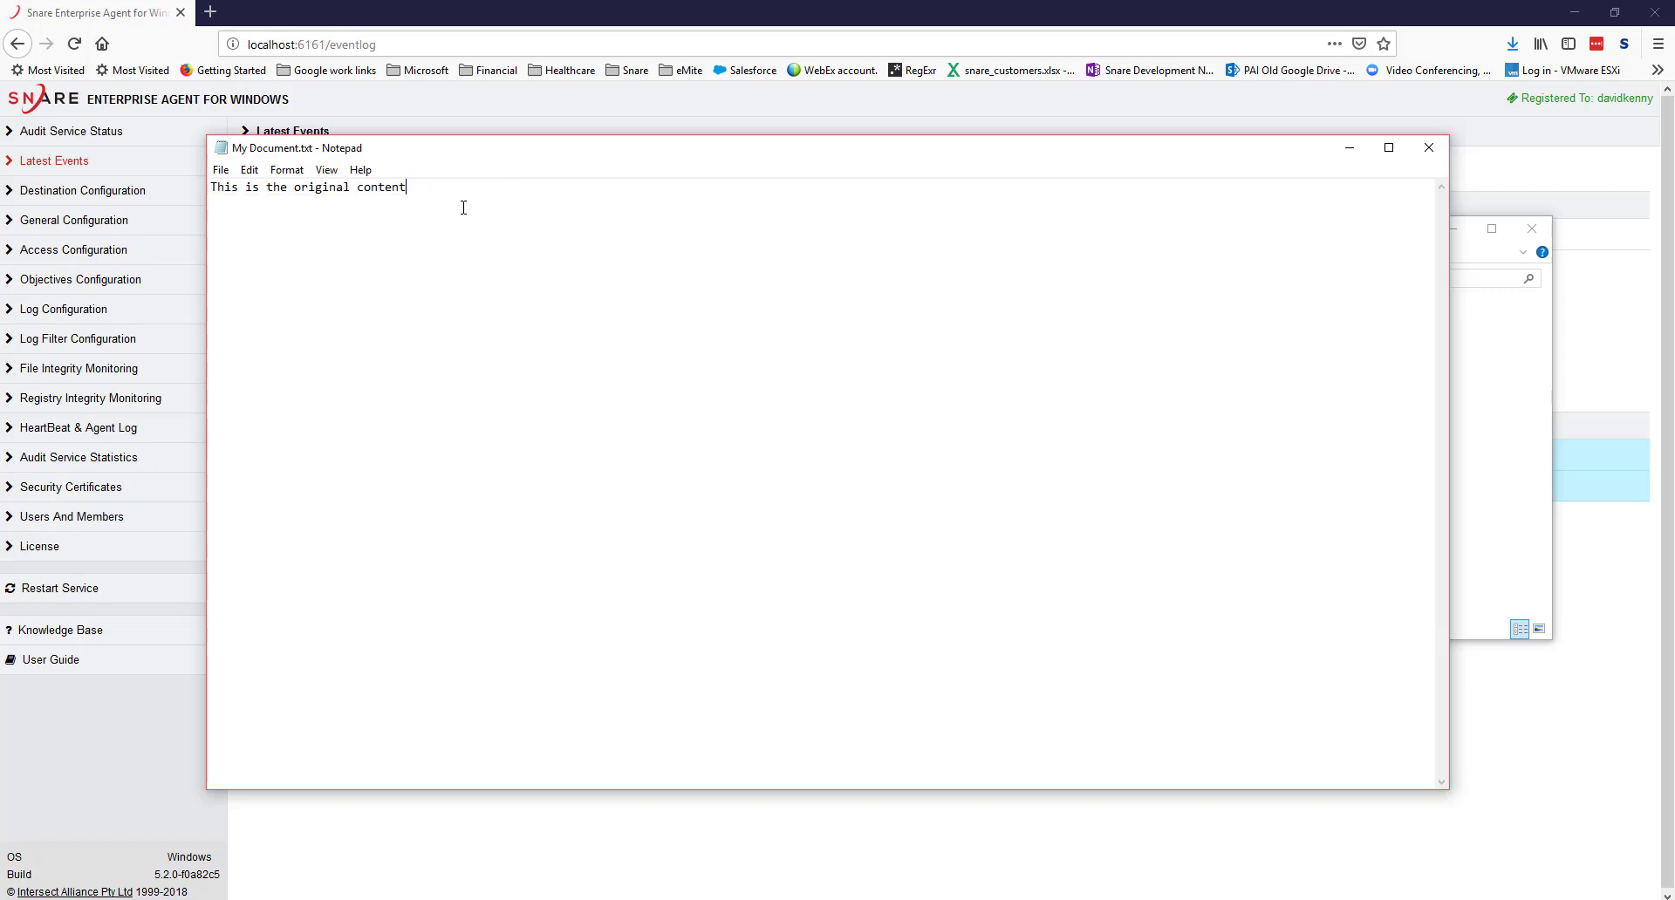
text(.)
Save the shortened My Document.txt and close Notepad
click(221, 169)
click(262, 229)
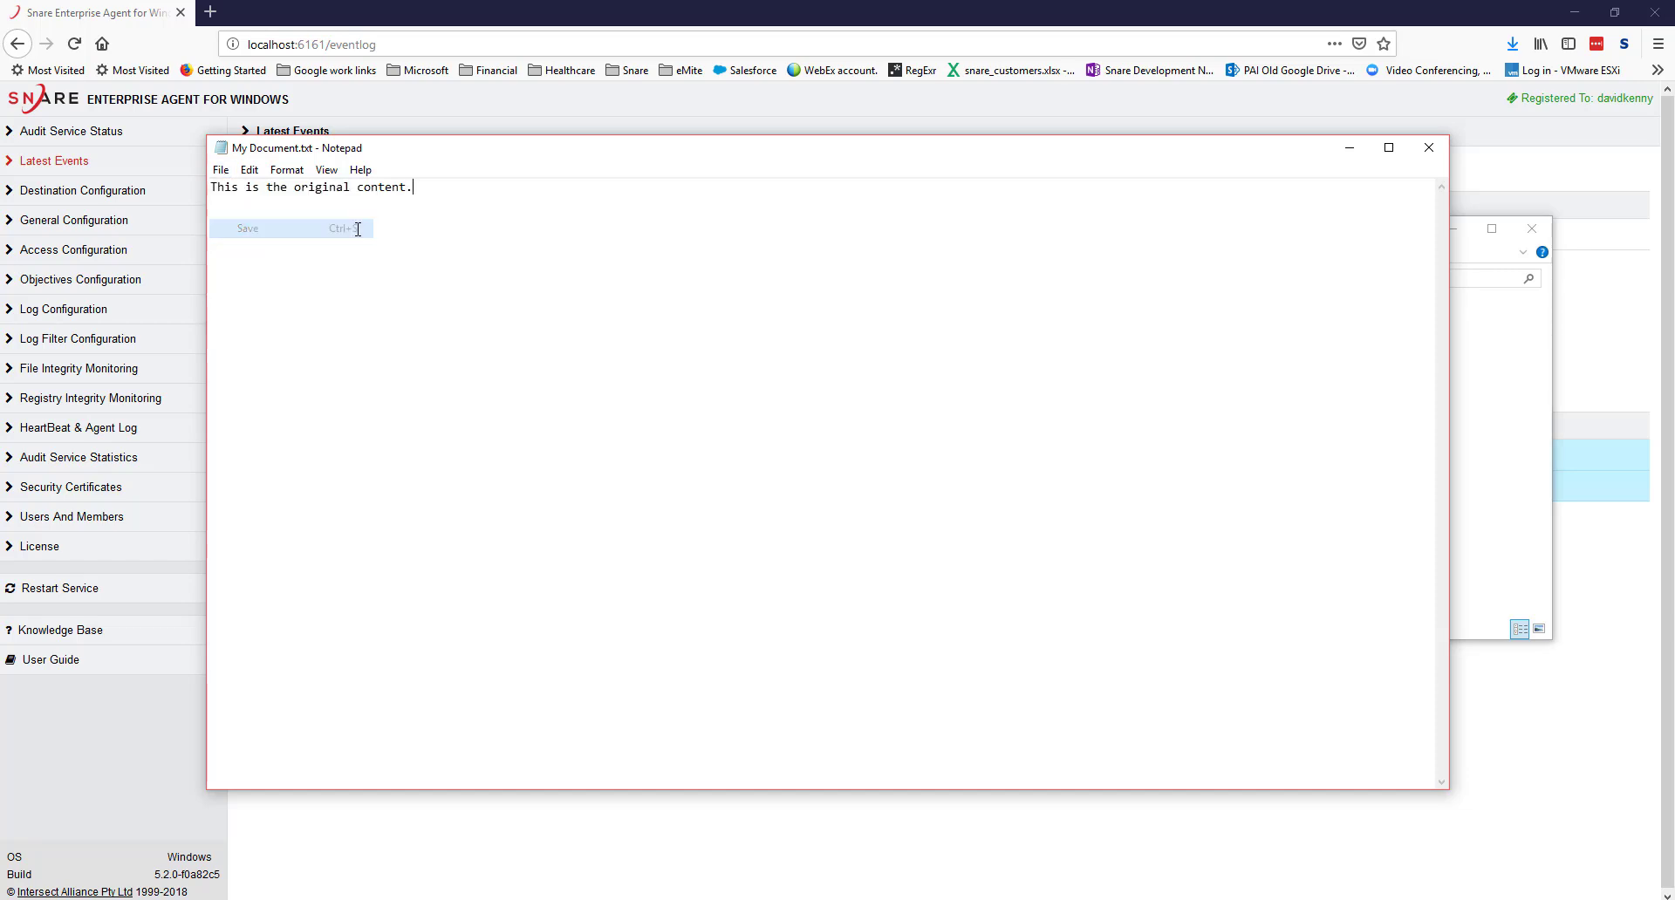
click(1429, 147)
Return to the Snare agent, check the file monitor's scan times and examine the size difference in the newest file integrity event
click(685, 312)
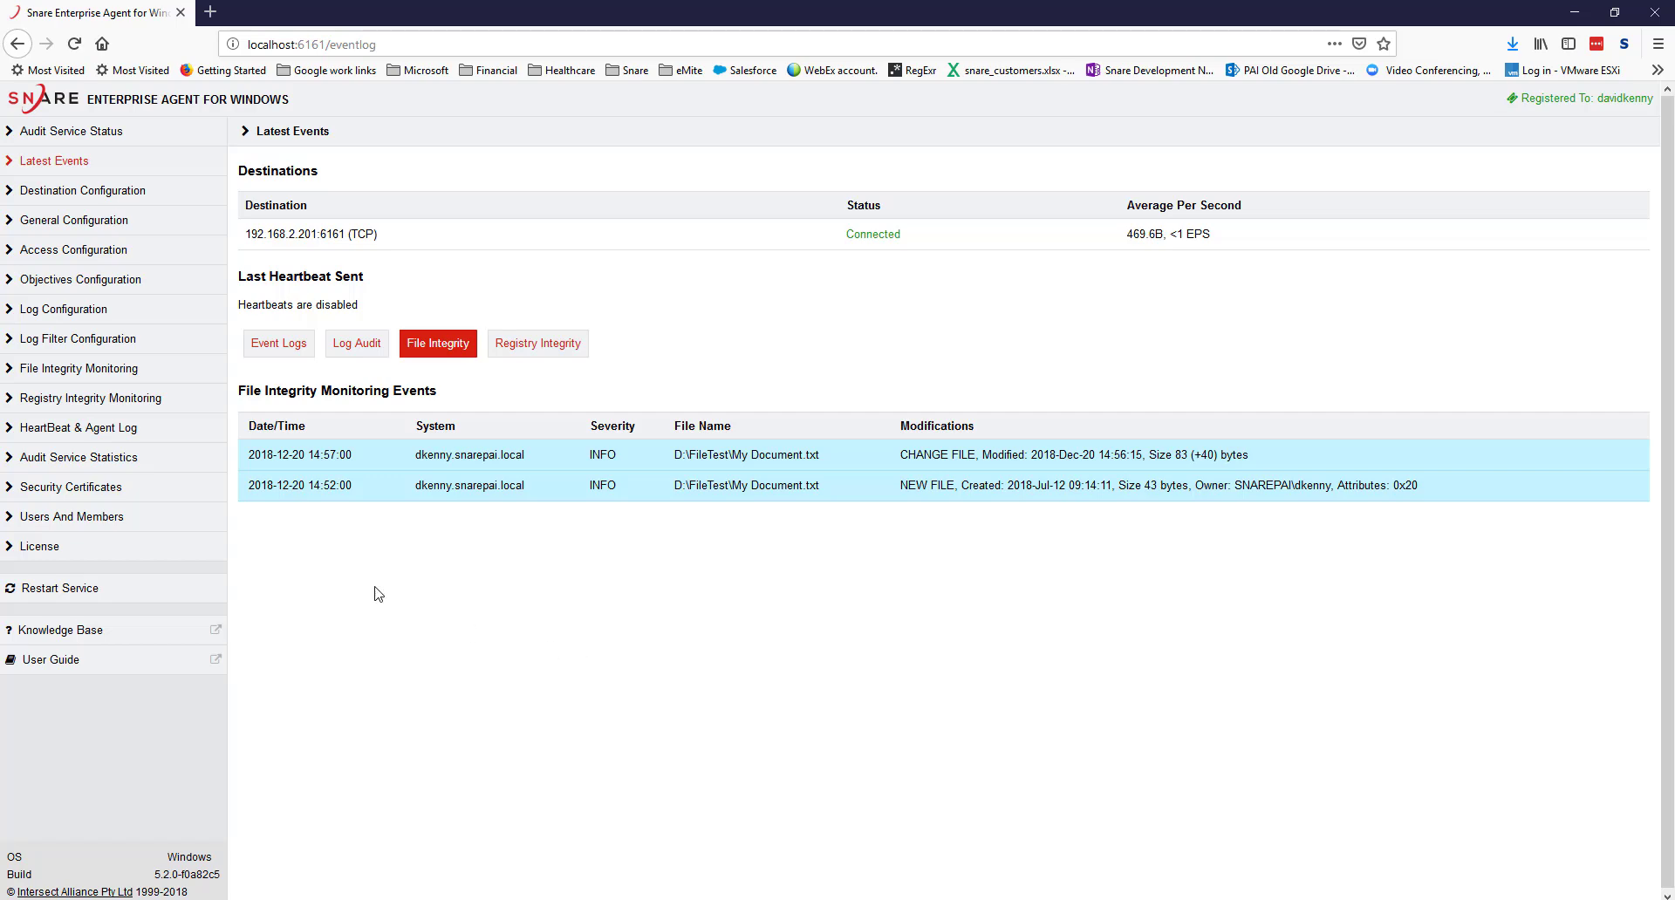
click(150, 366)
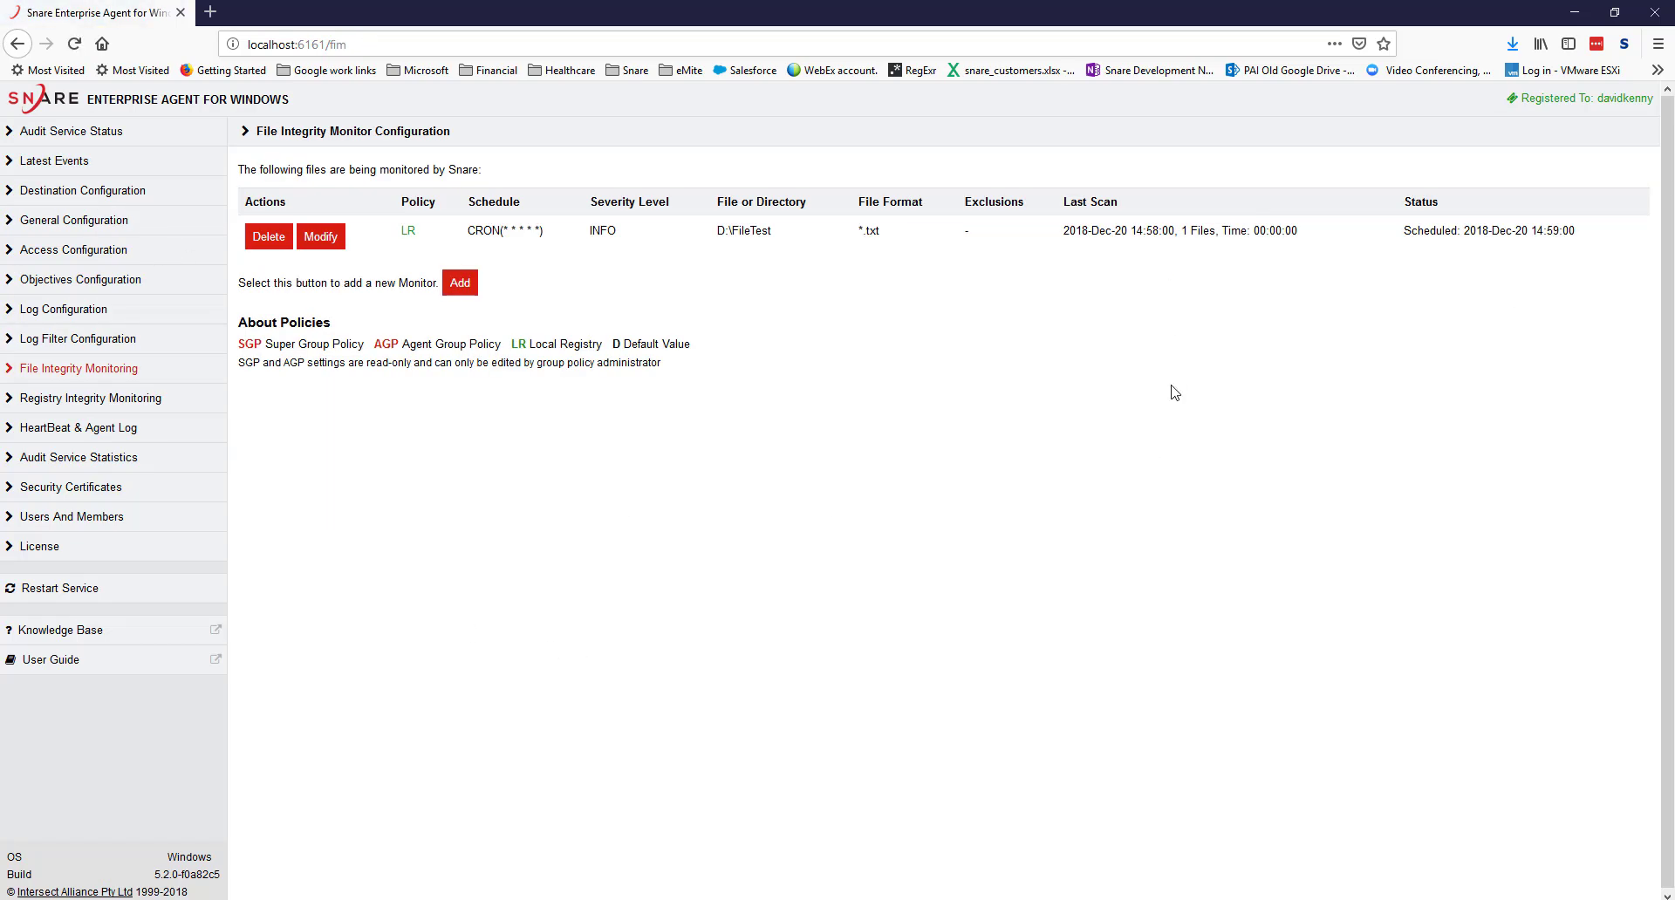
click(157, 155)
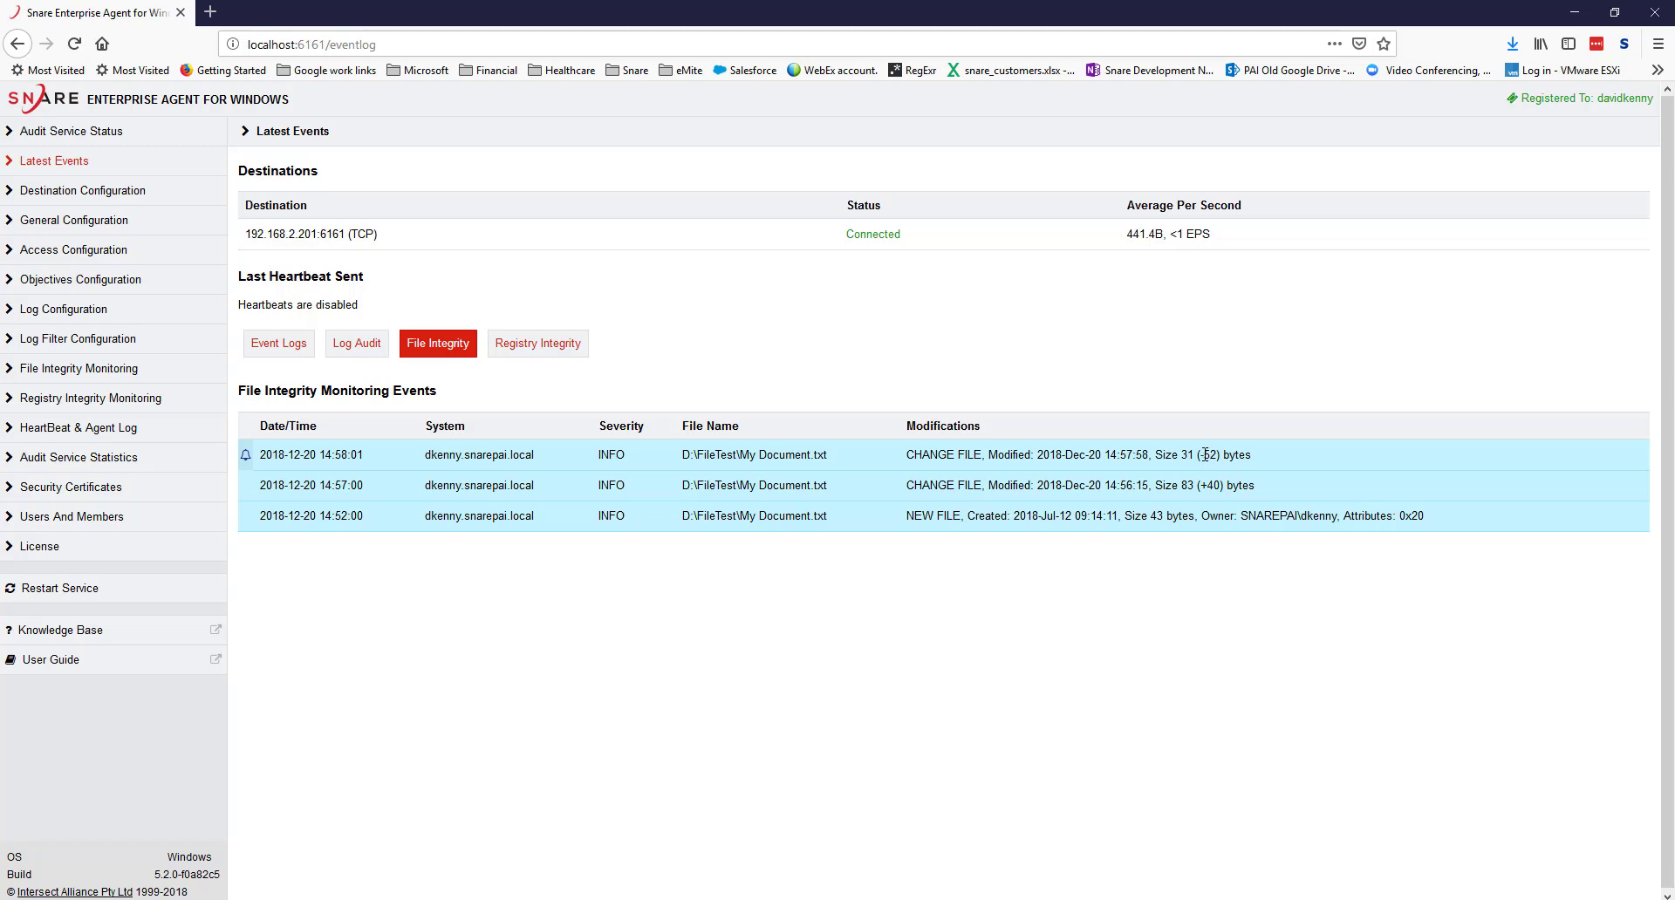
drag(1202, 455, 1223, 454)
Delete My Document.txt from the FileTest folder in File Explorer and minimize the folder window
click(296, 841)
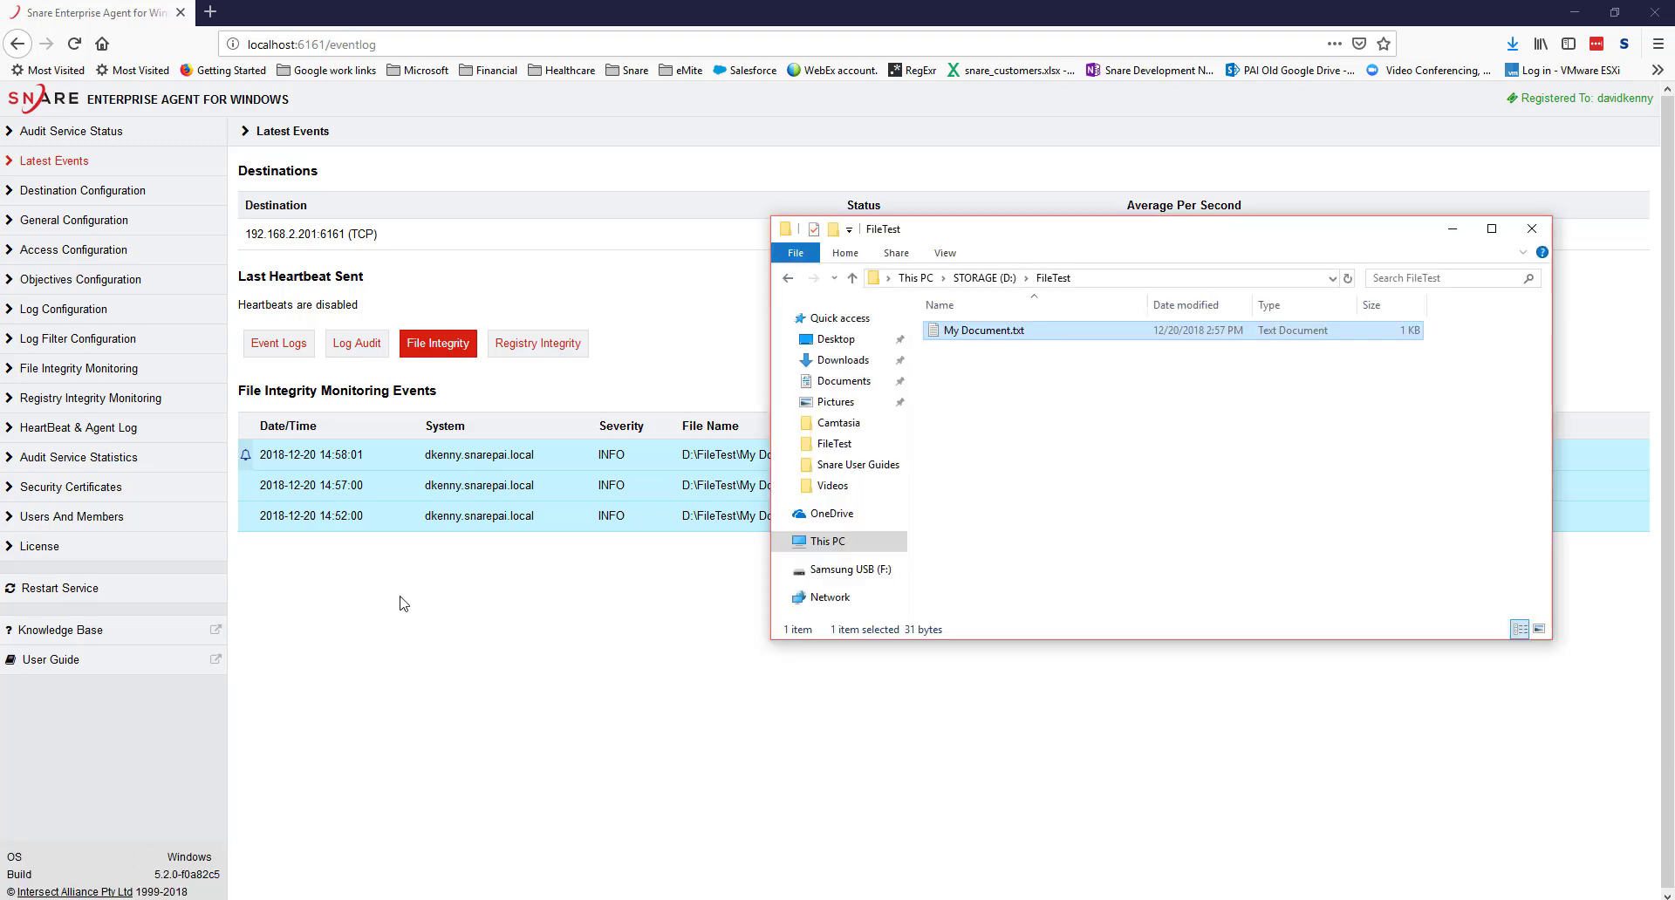
right_click(1006, 337)
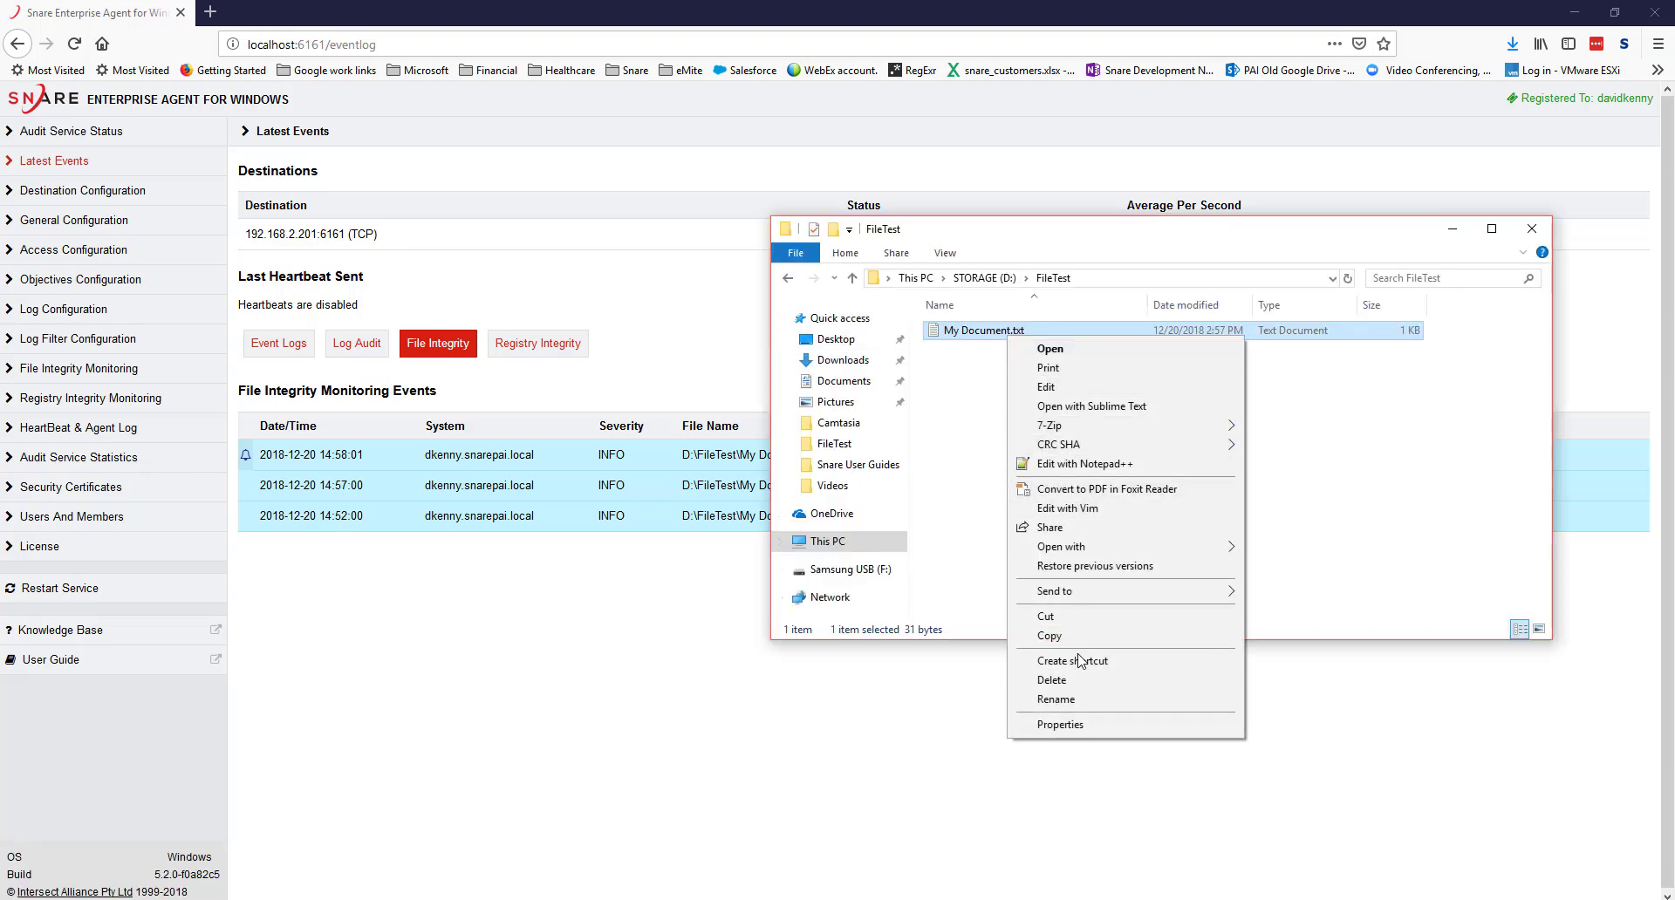
click(1081, 681)
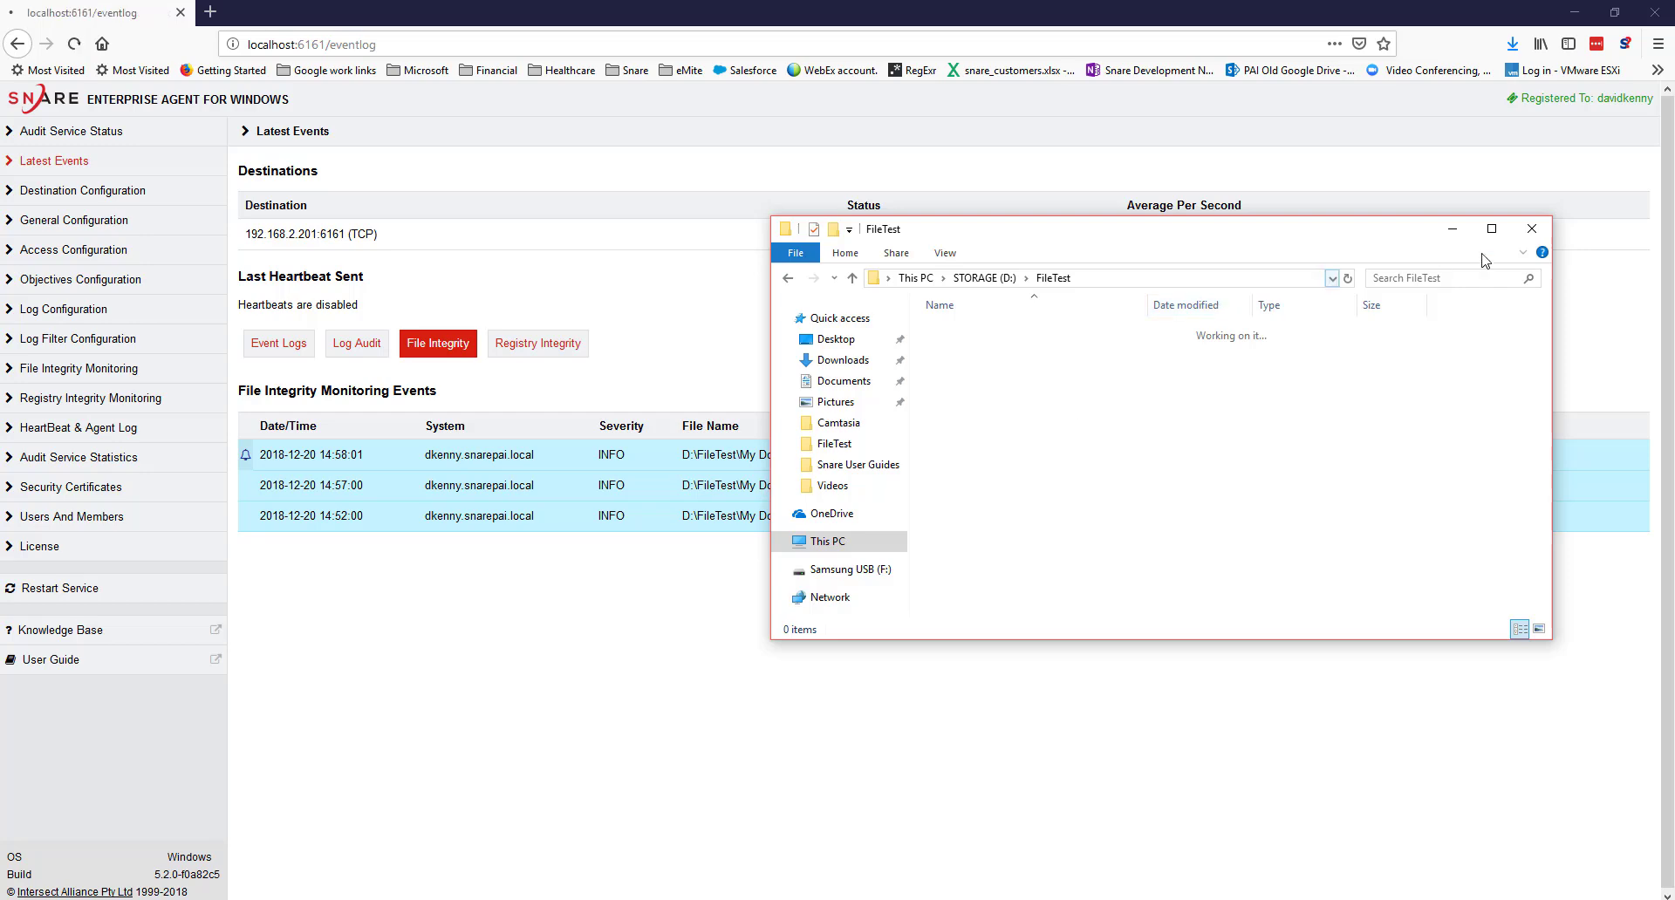
click(1452, 228)
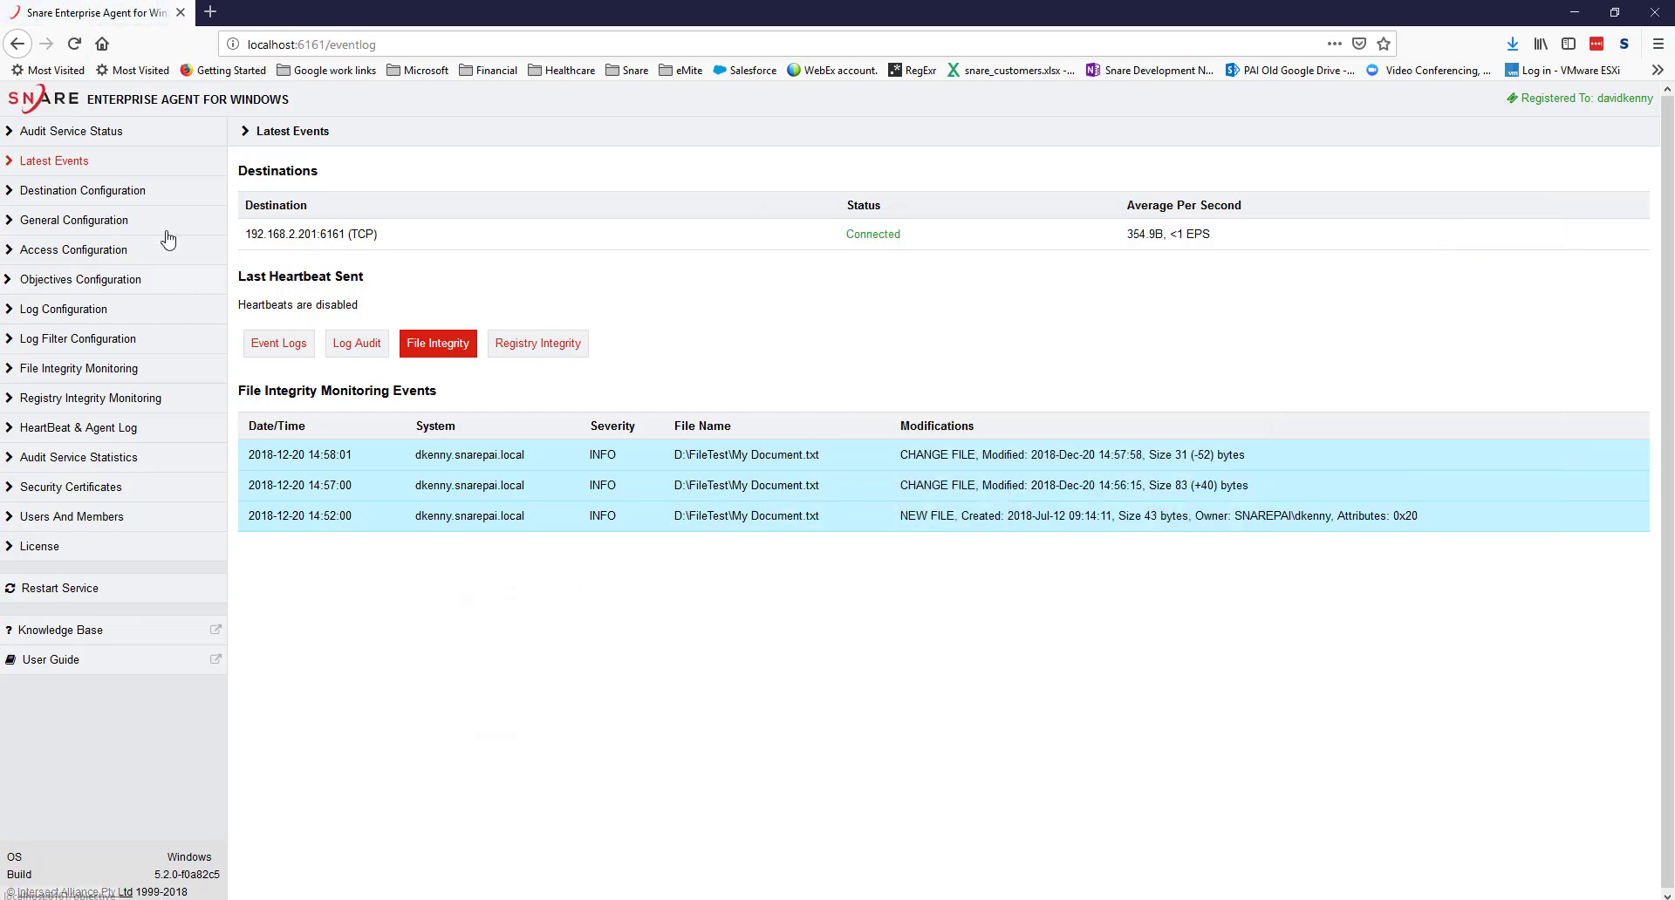
Refresh the file monitor's scan status and examine the modification type of the newest file integrity event for My Document.txt
click(87, 370)
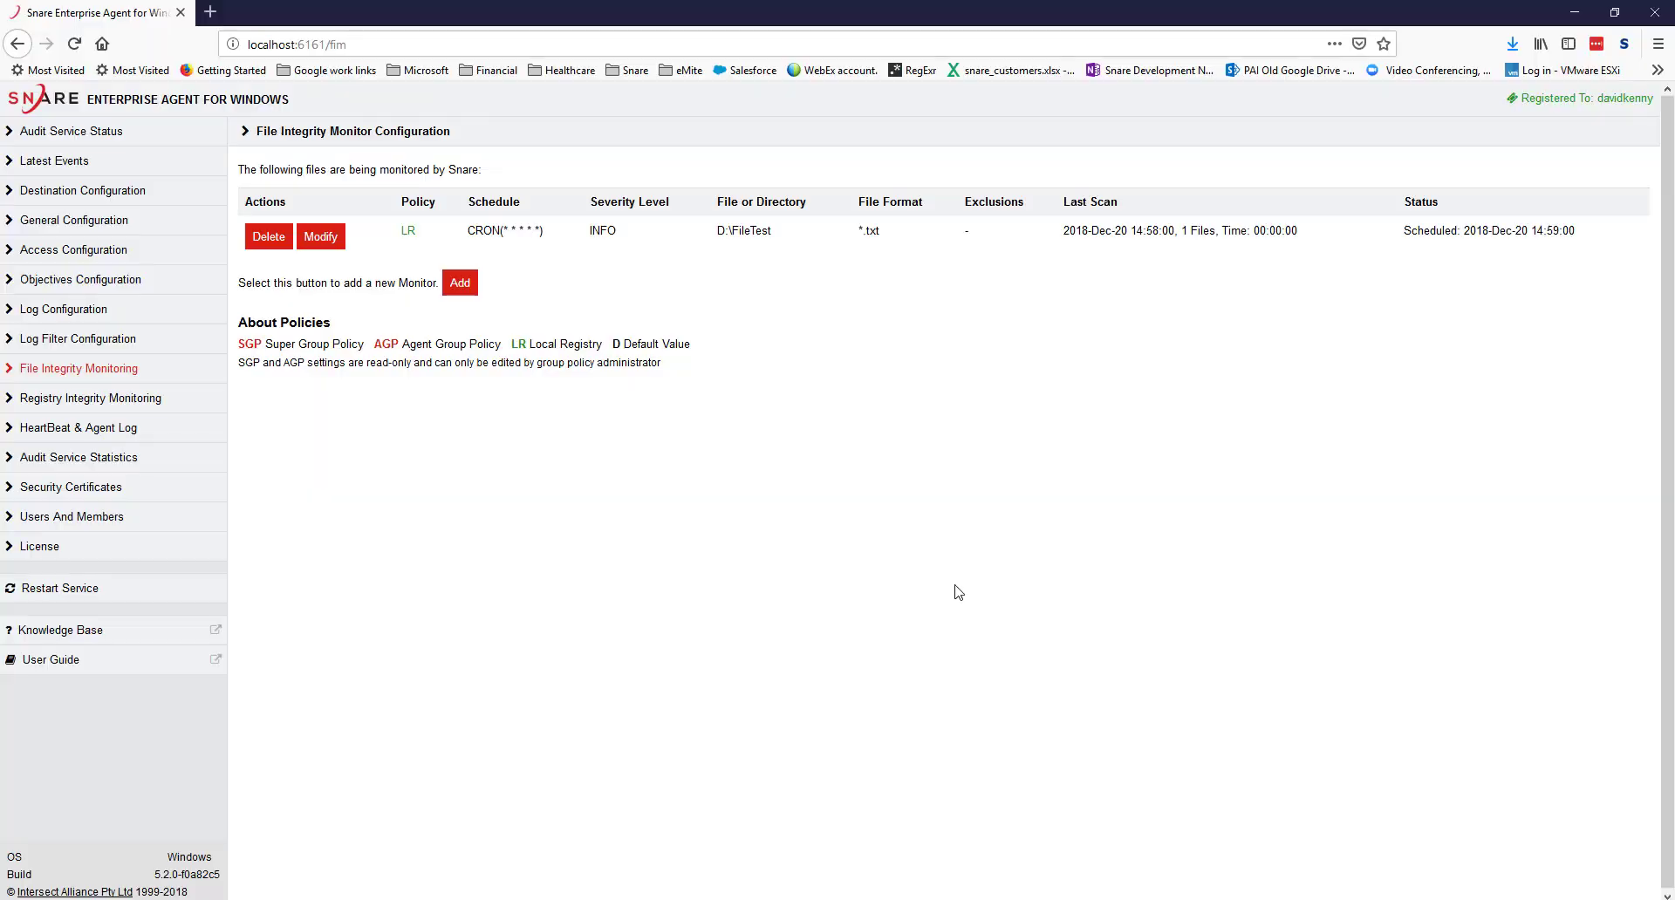
click(74, 44)
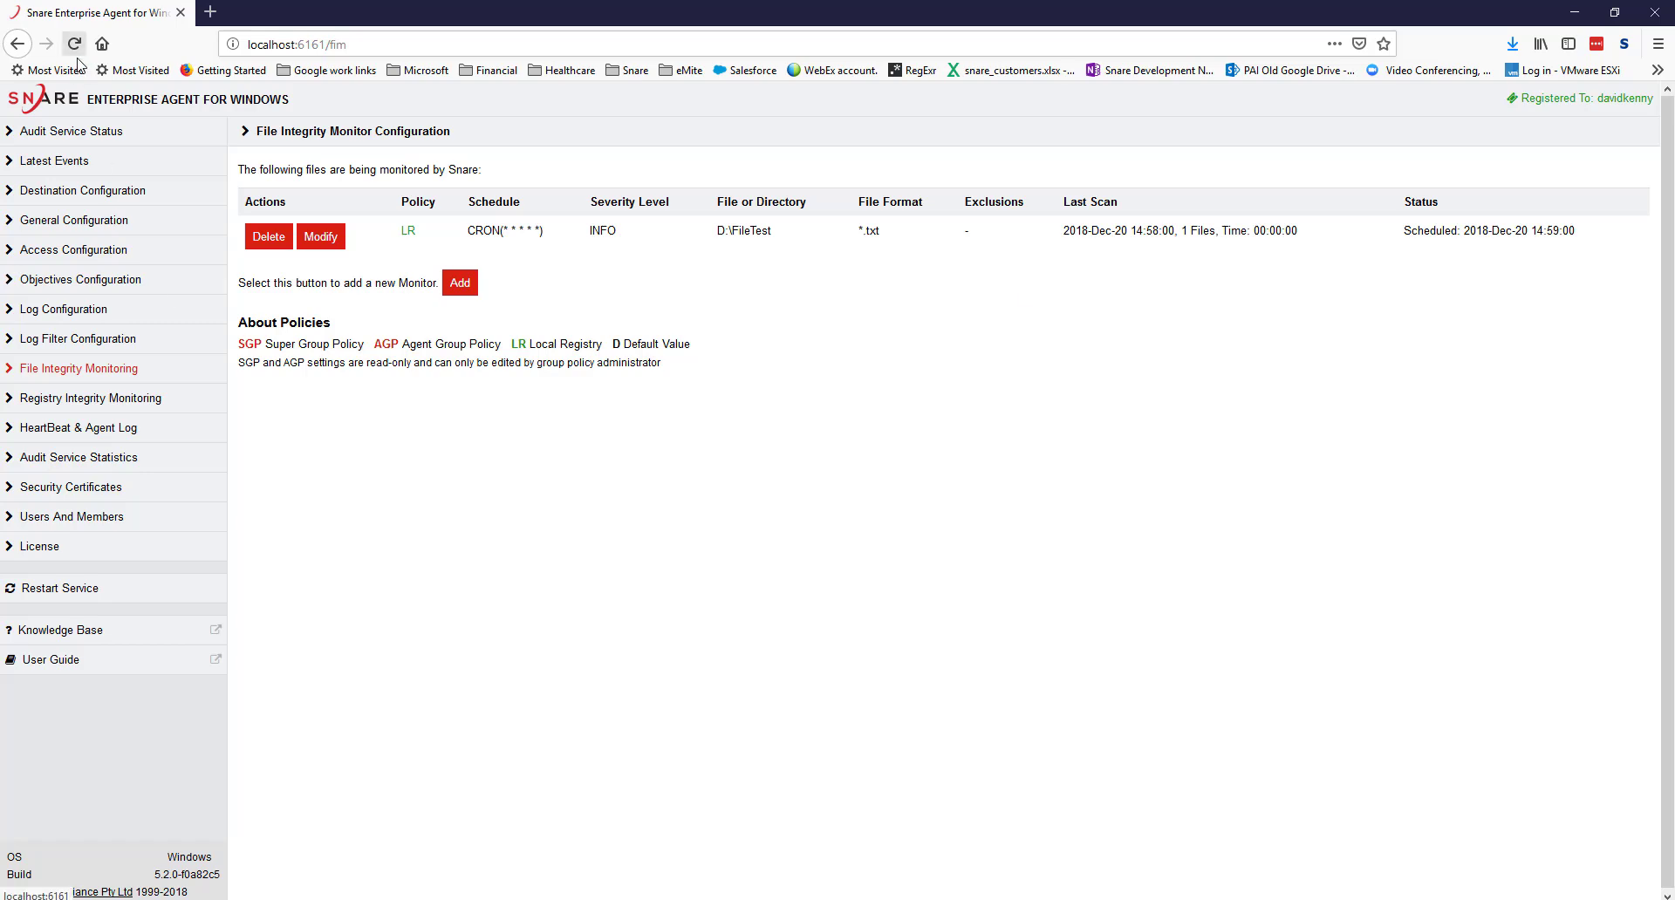
click(128, 162)
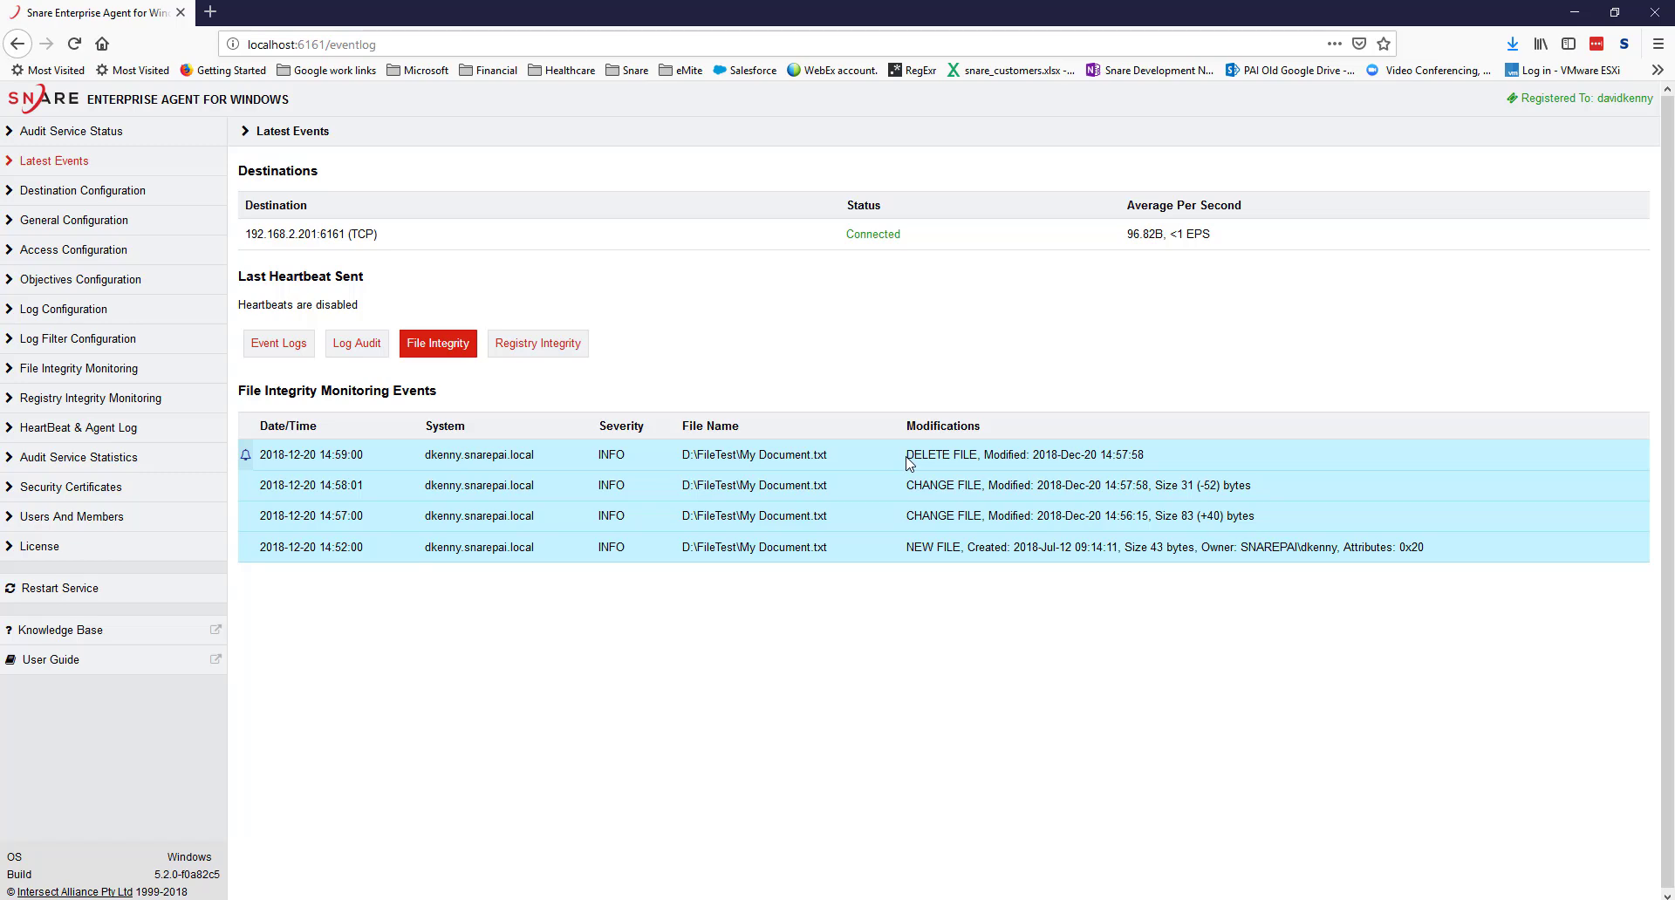
drag(921, 455, 968, 454)
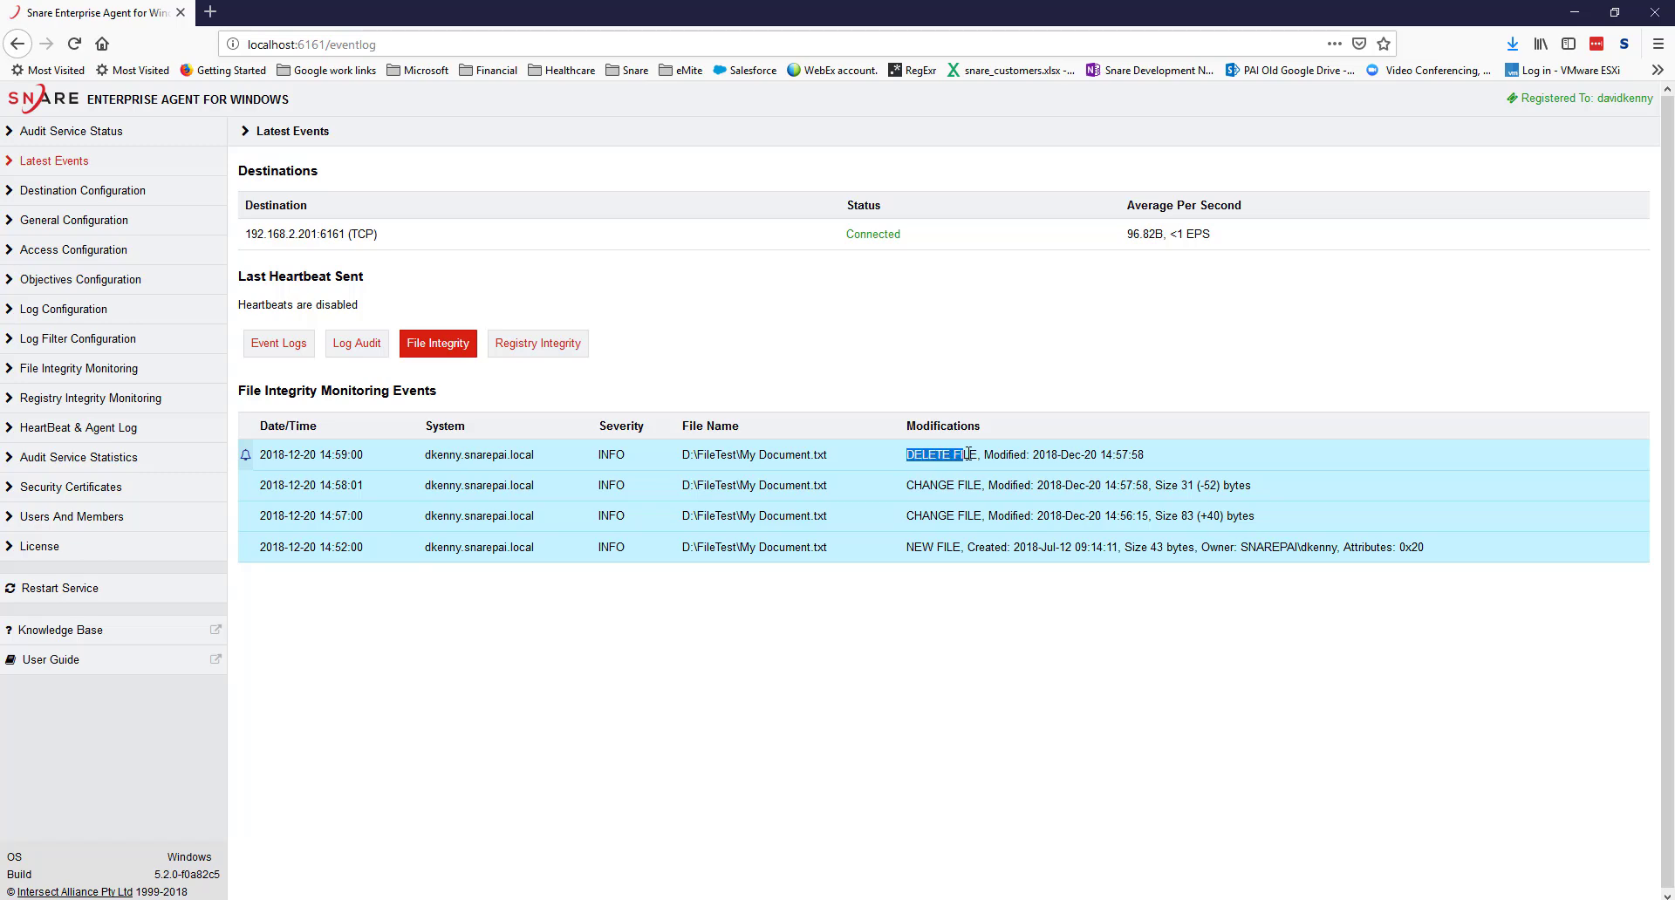